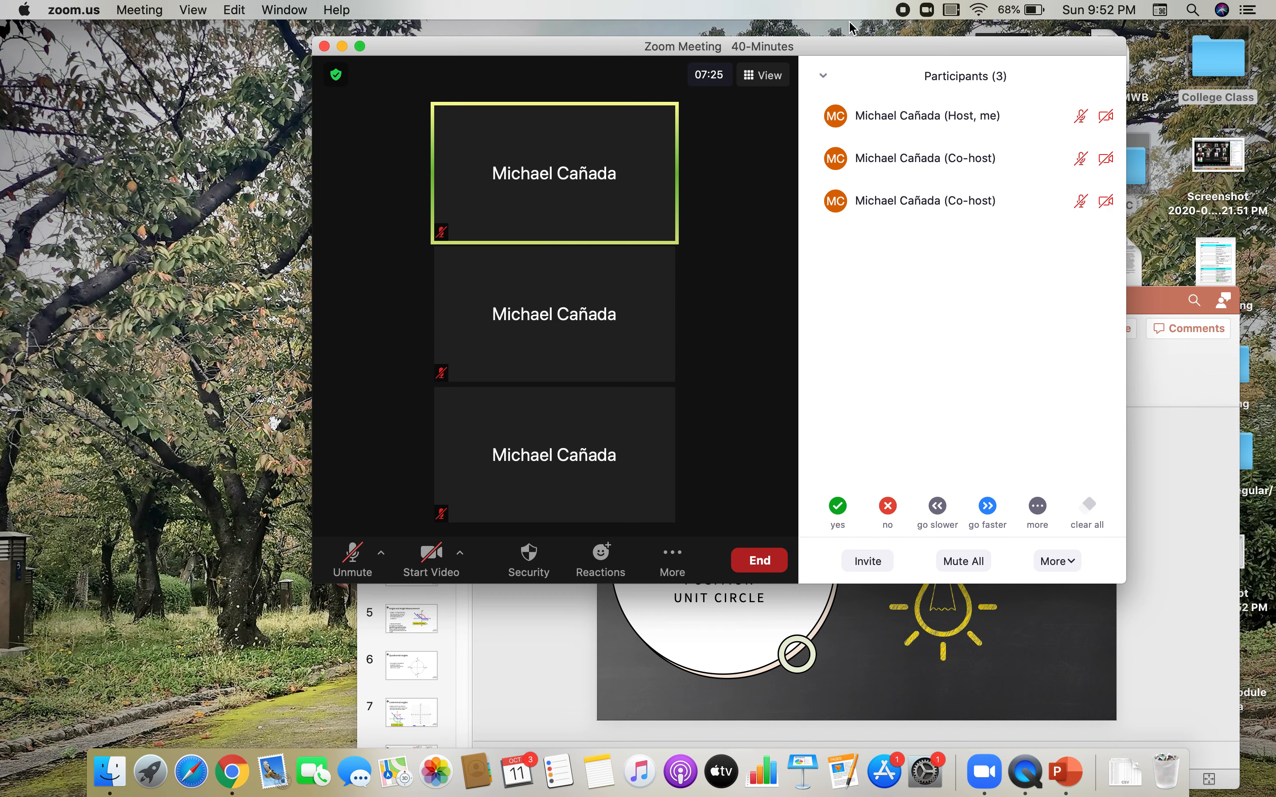
- Move the Zoom meeting to the screen's left side, shrink the Circular Trigonometry presentation window and place it to the right, overlapping the meeting
{"action": "left_click_drag", "start_coordinate": [984, 54], "coordinate": [656, 39]}
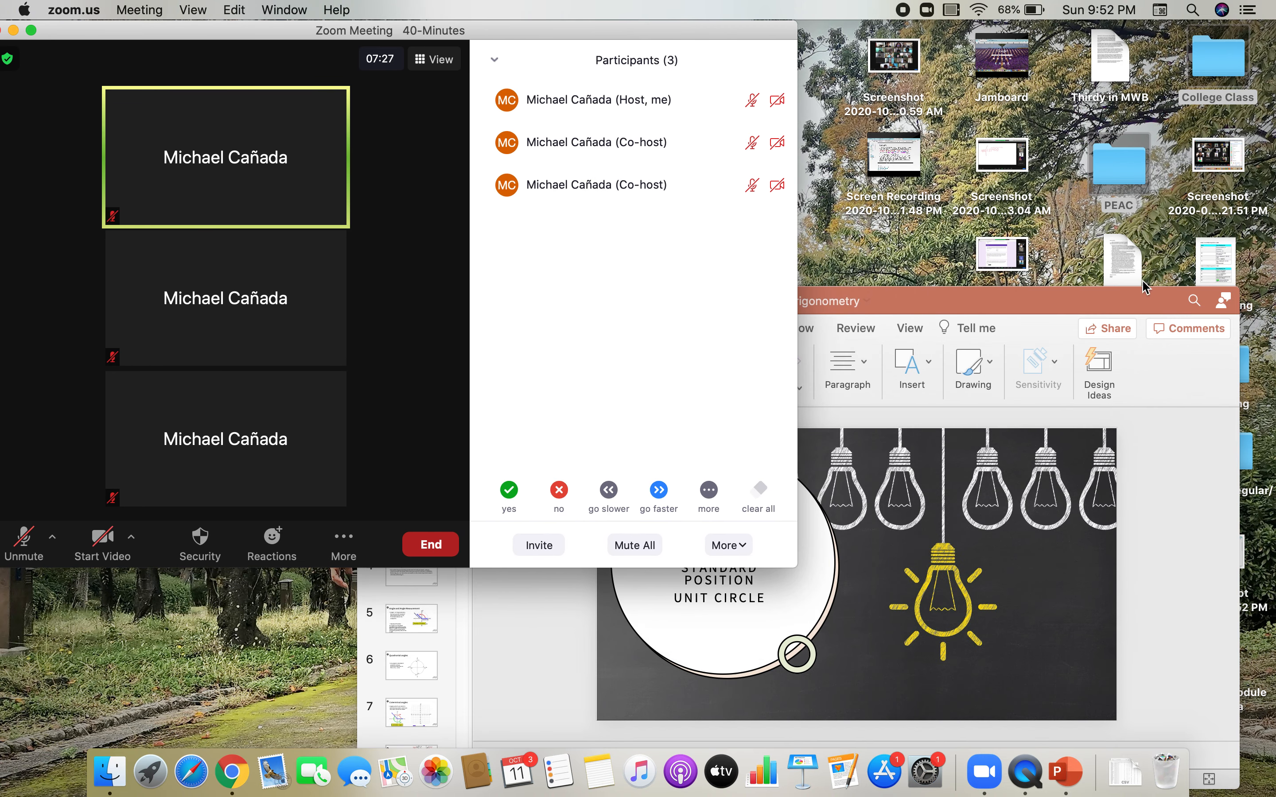
{"action": "left_click", "coordinate": [1066, 305]}
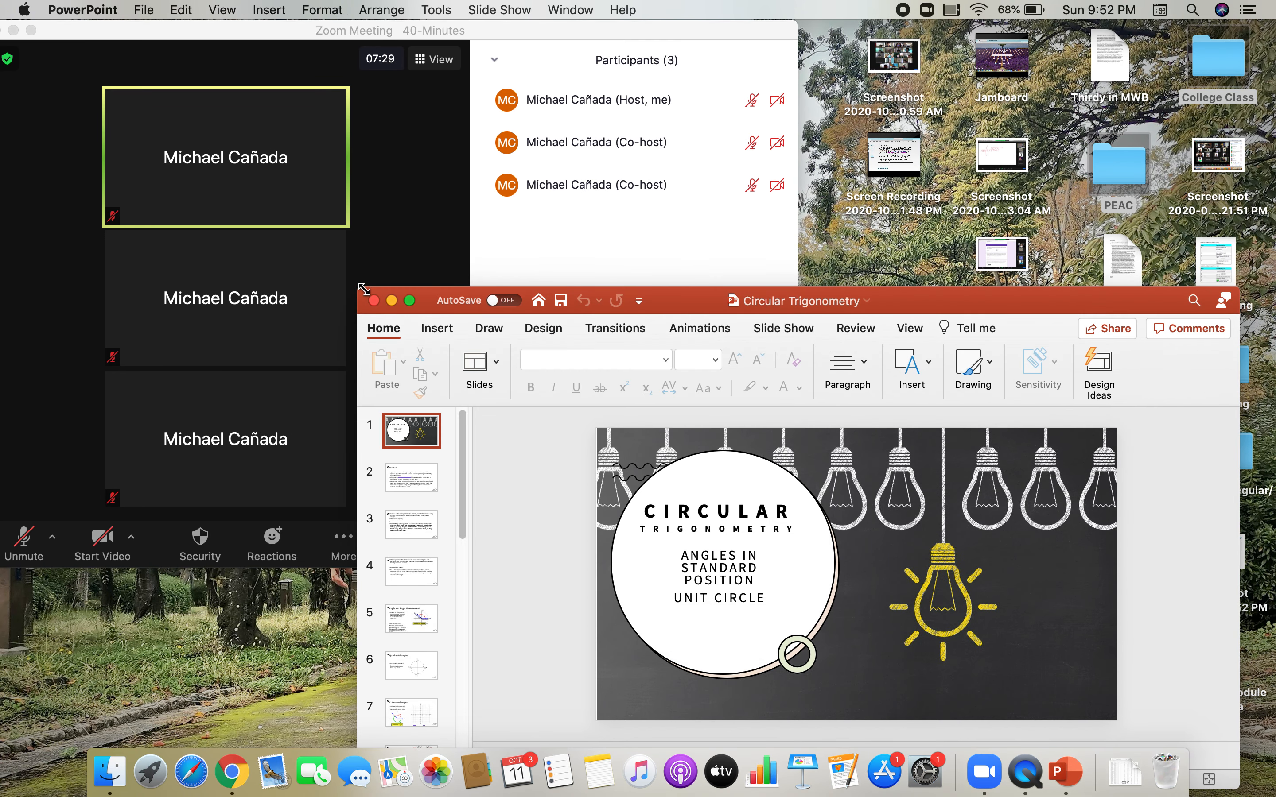
{"action": "left_click_drag", "start_coordinate": [376, 301], "coordinate": [515, 364]}
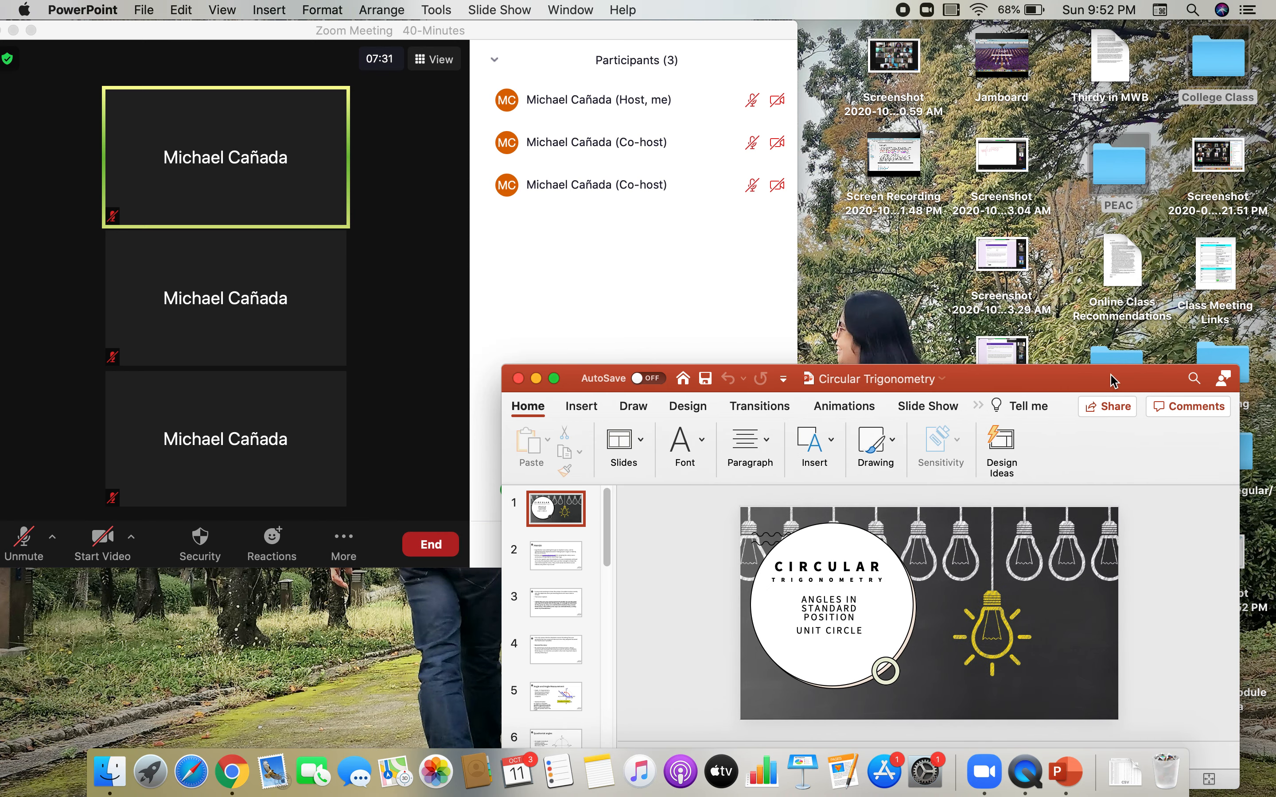
{"action": "left_click_drag", "start_coordinate": [1102, 364], "coordinate": [1116, 115]}
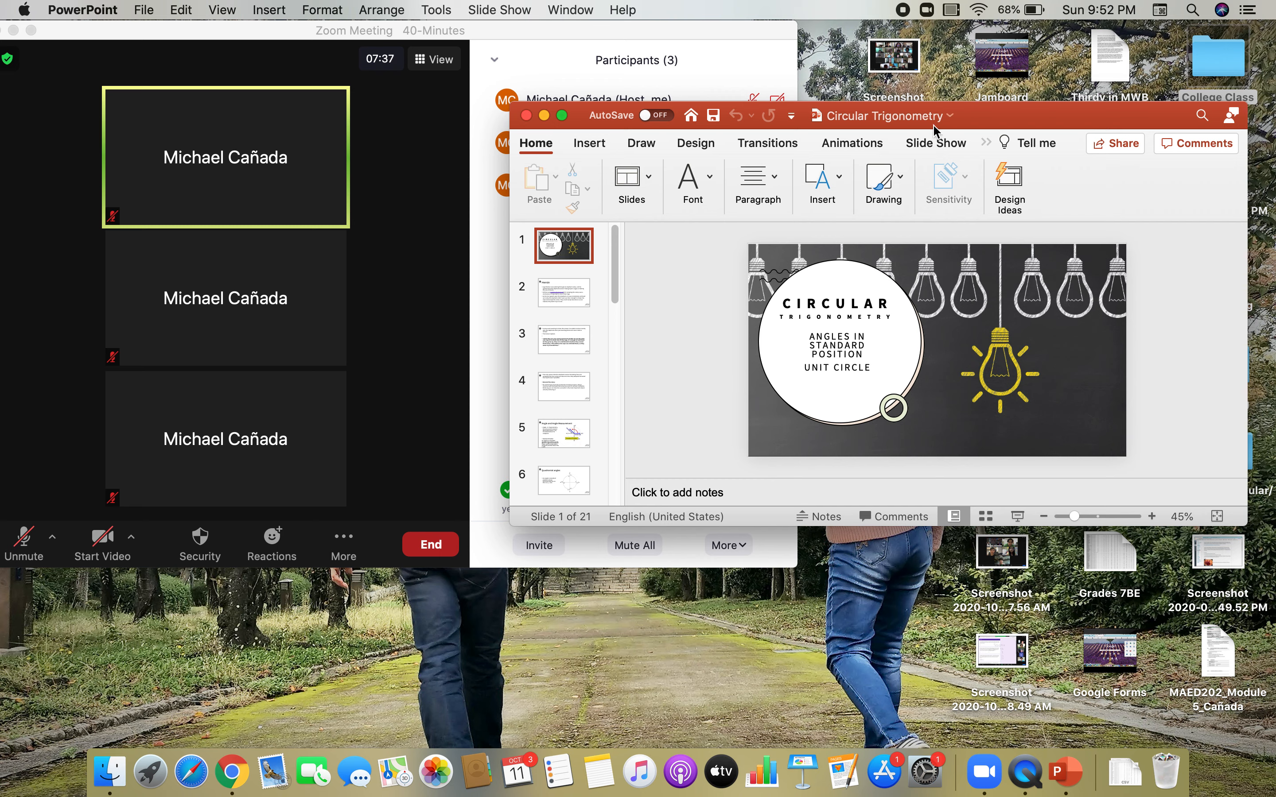
- Set the Circular Trigonometry slide show's type to Browsed by an individual (window)
{"action": "left_click", "coordinate": [986, 145]}
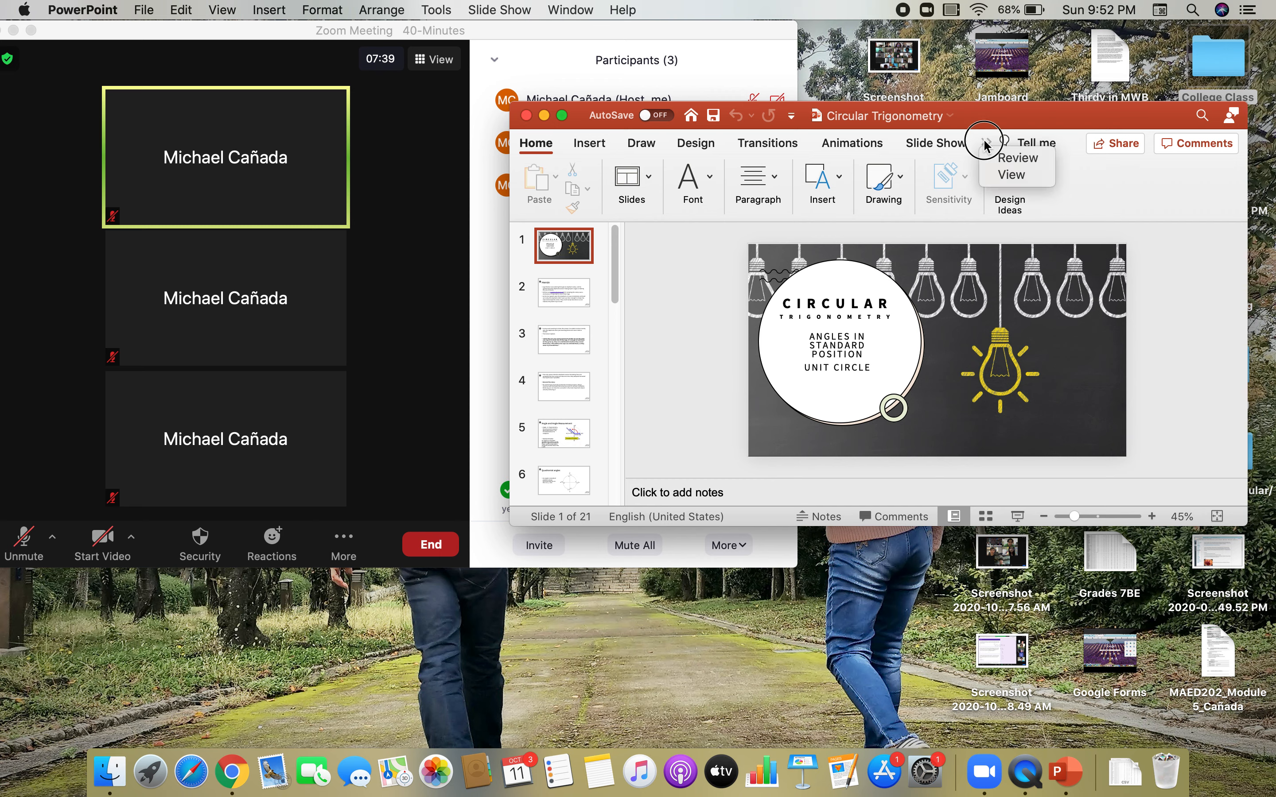
{"action": "left_click", "coordinate": [921, 147]}
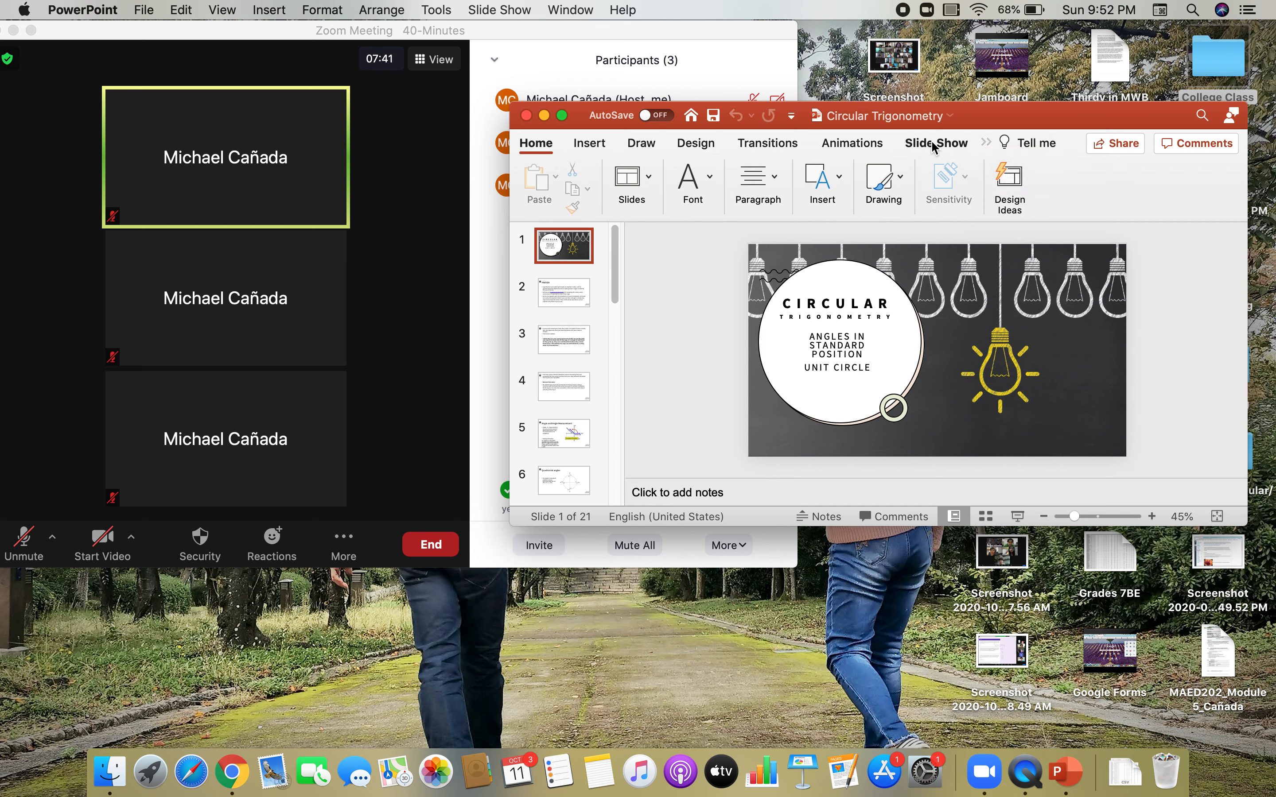
{"action": "left_click", "coordinate": [933, 147]}
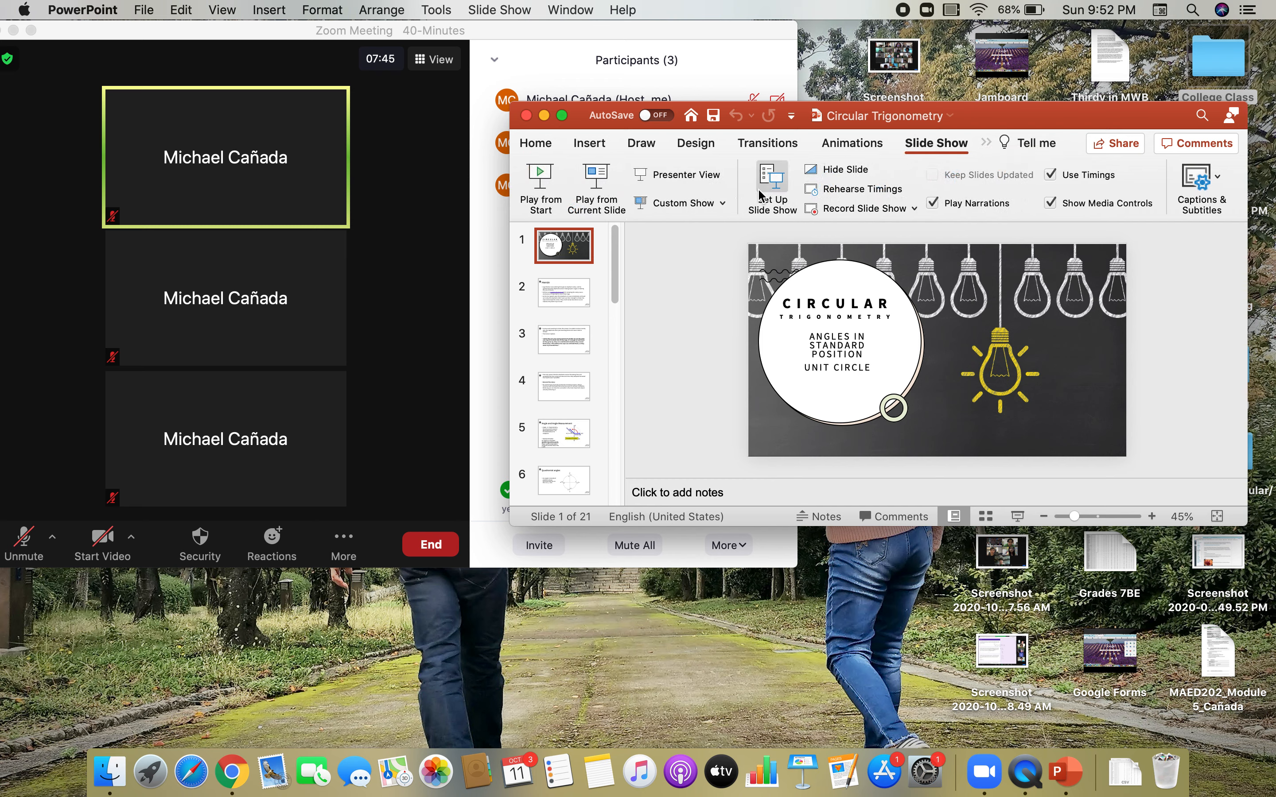
{"action": "left_click", "coordinate": [772, 185]}
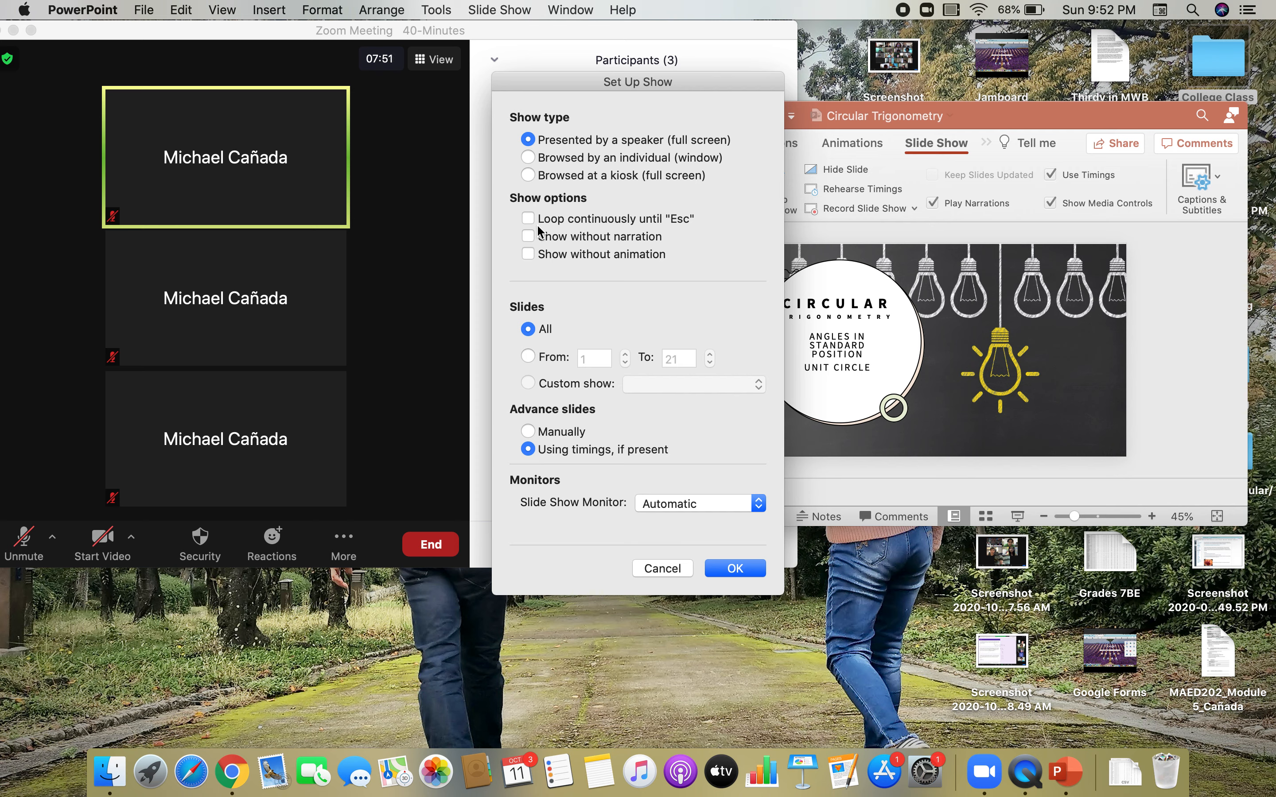
{"action": "left_click", "coordinate": [528, 158]}
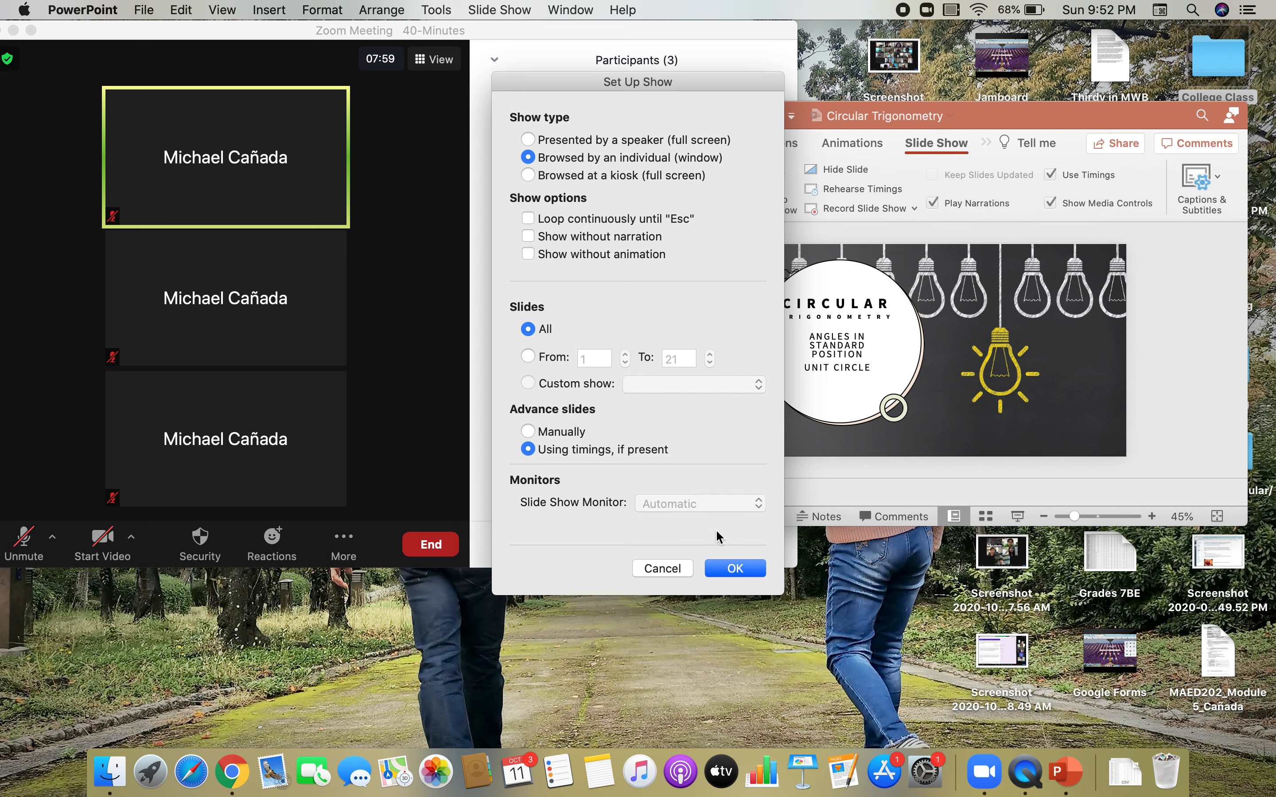
{"action": "left_click", "coordinate": [727, 575]}
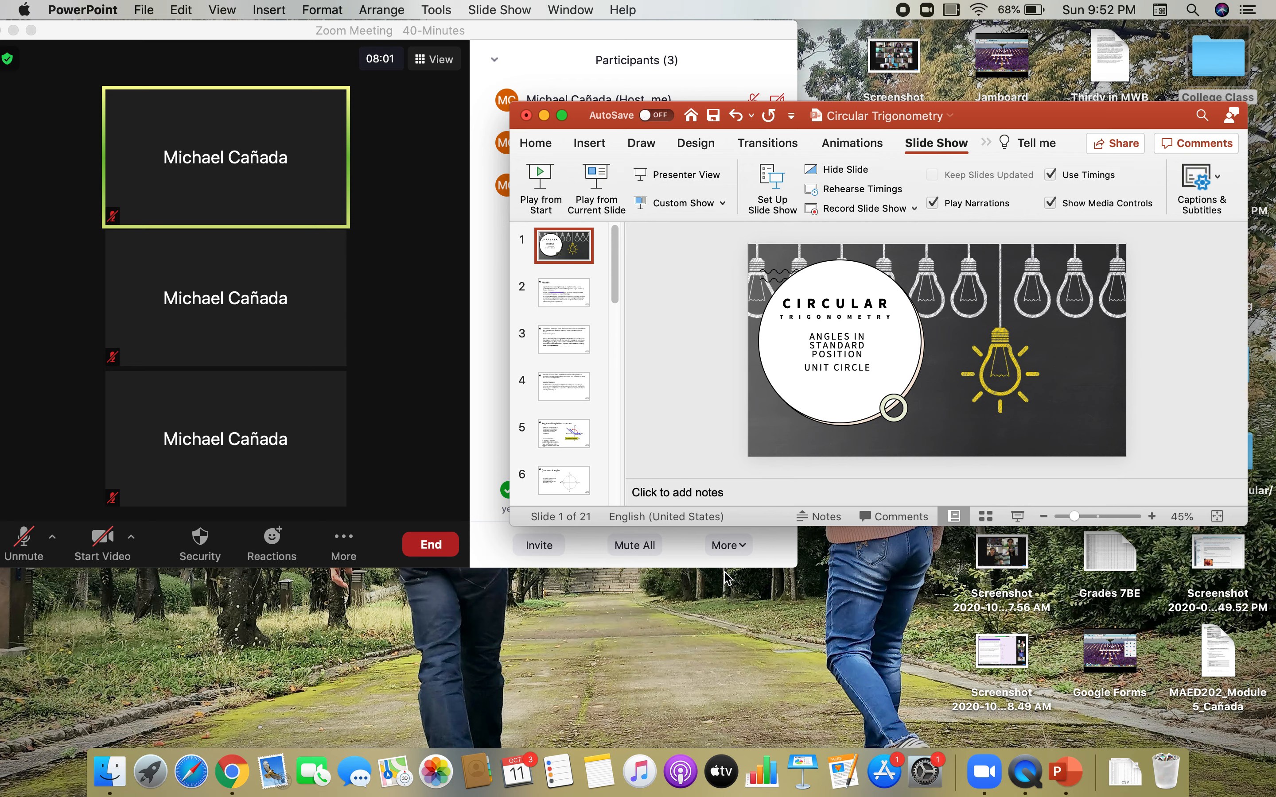
- Play the slide show from the start in its own window and position that window beside the Zoom video tiles
{"action": "left_click_drag", "start_coordinate": [1023, 116], "coordinate": [1077, 121]}
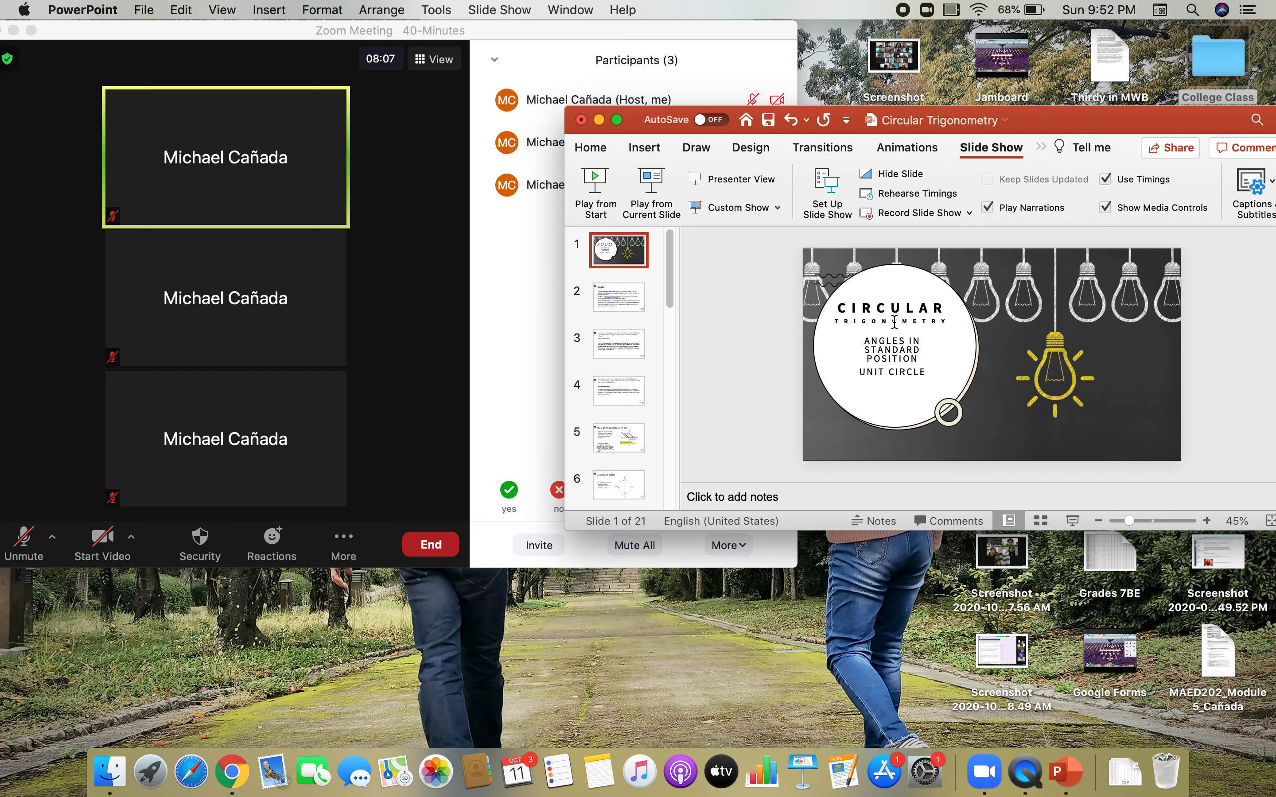
{"action": "left_click", "coordinate": [593, 181]}
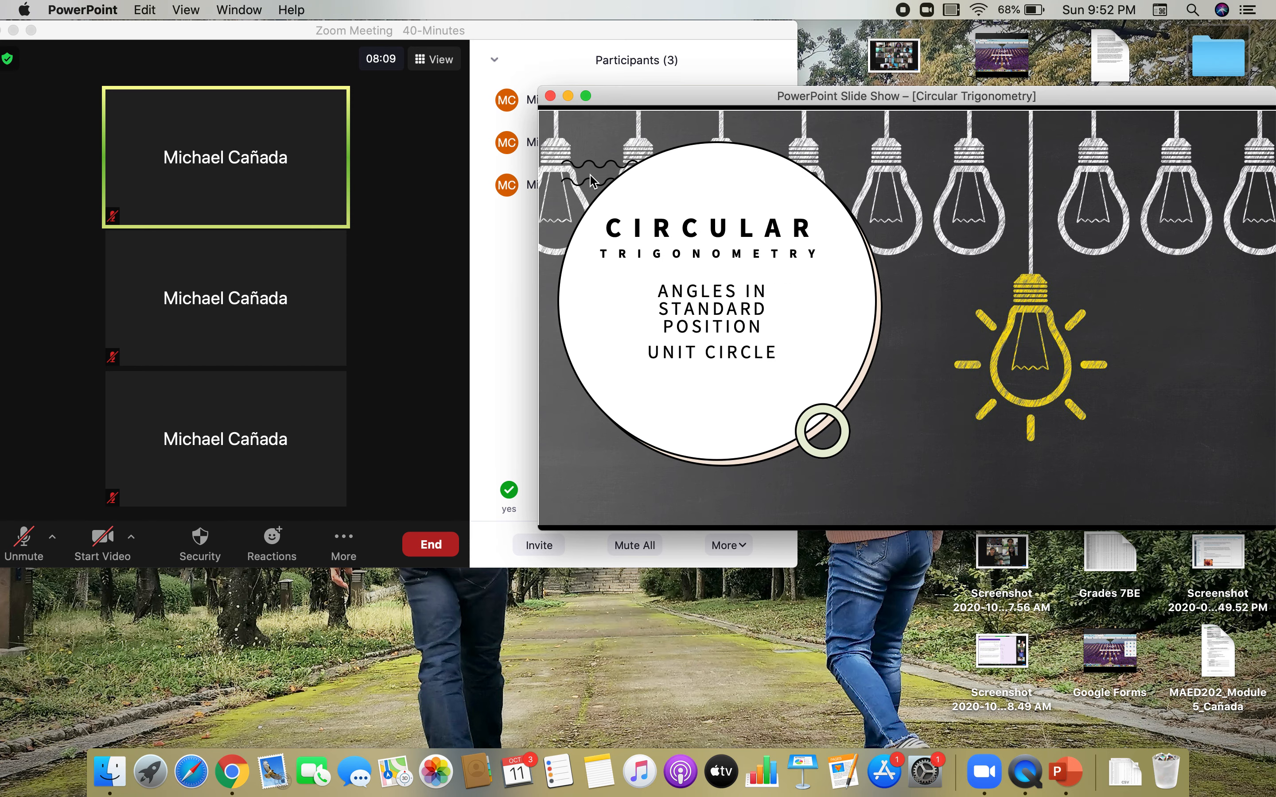
{"action": "left_click", "coordinate": [1110, 100]}
{"action": "left_click_drag", "start_coordinate": [1109, 100], "coordinate": [1110, 91]}
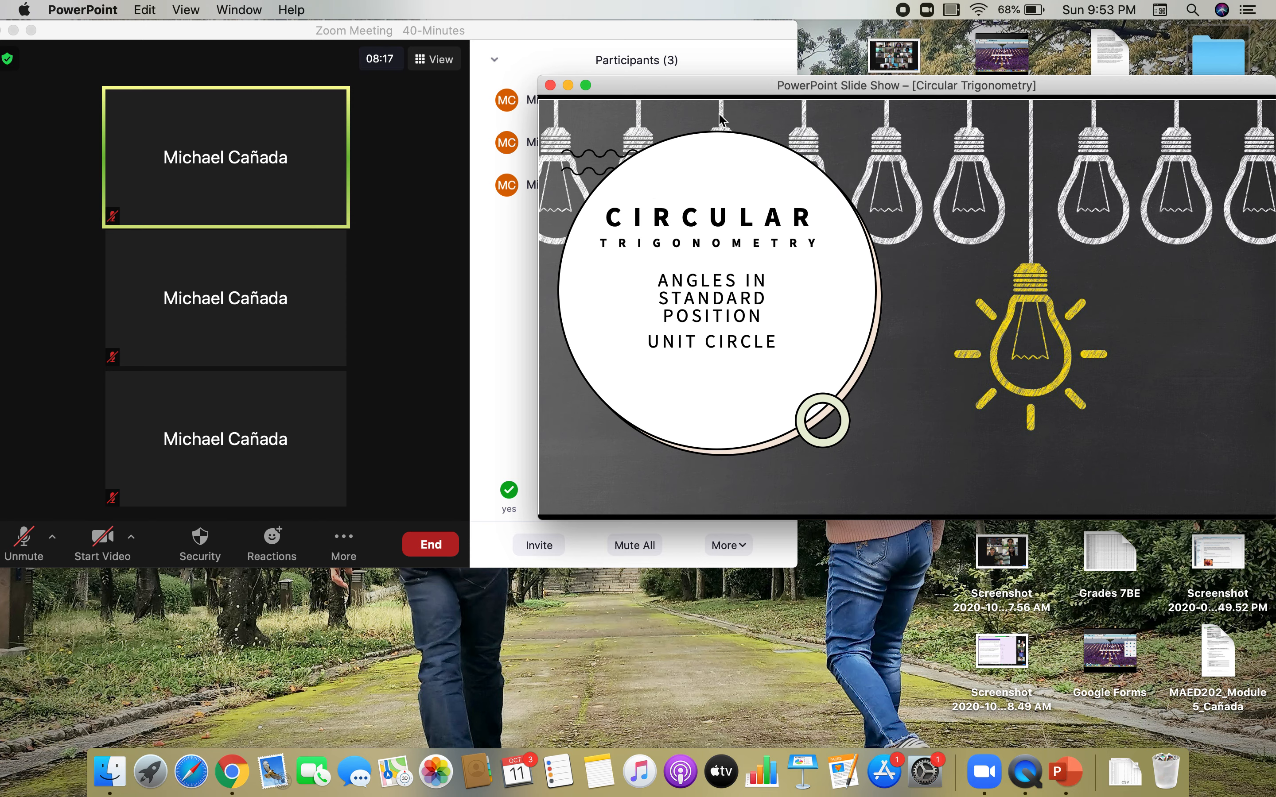
{"action": "left_click_drag", "start_coordinate": [691, 90], "coordinate": [640, 90]}
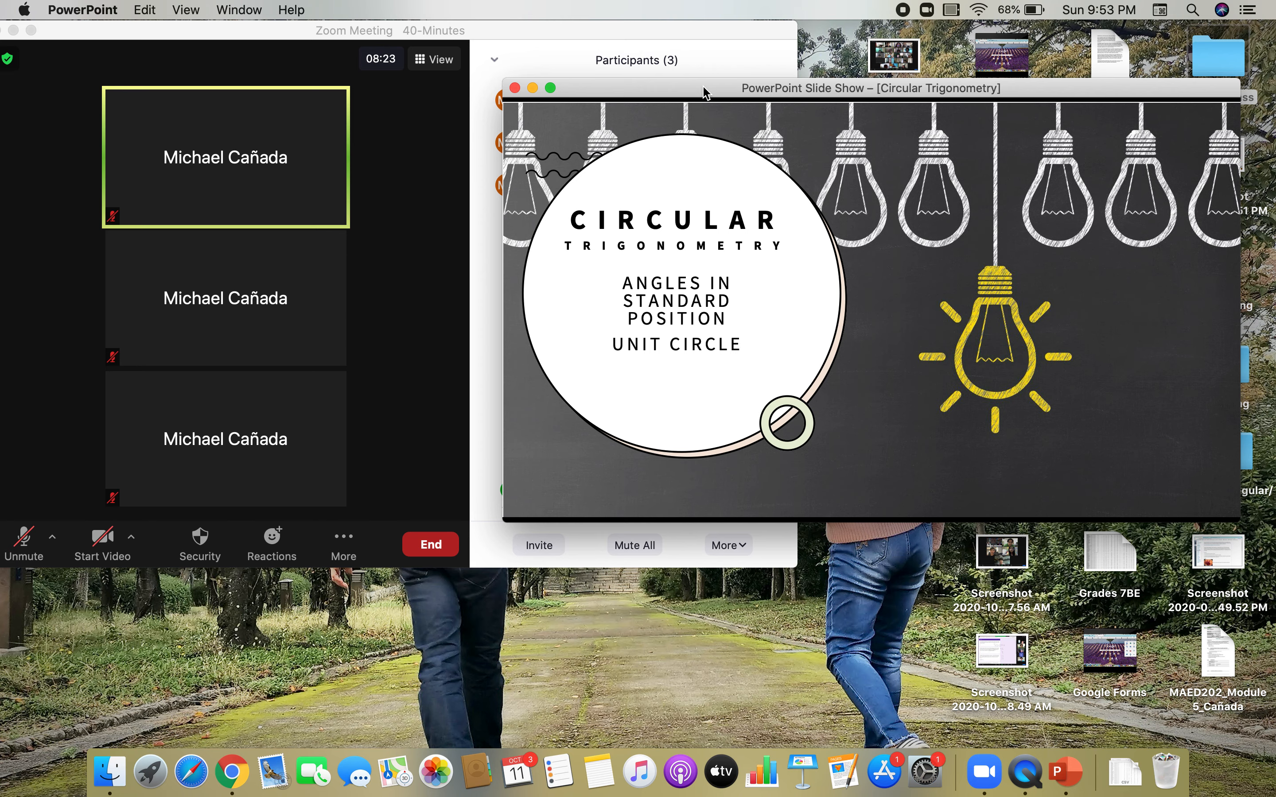
{"action": "left_click_drag", "start_coordinate": [704, 87], "coordinate": [740, 77]}
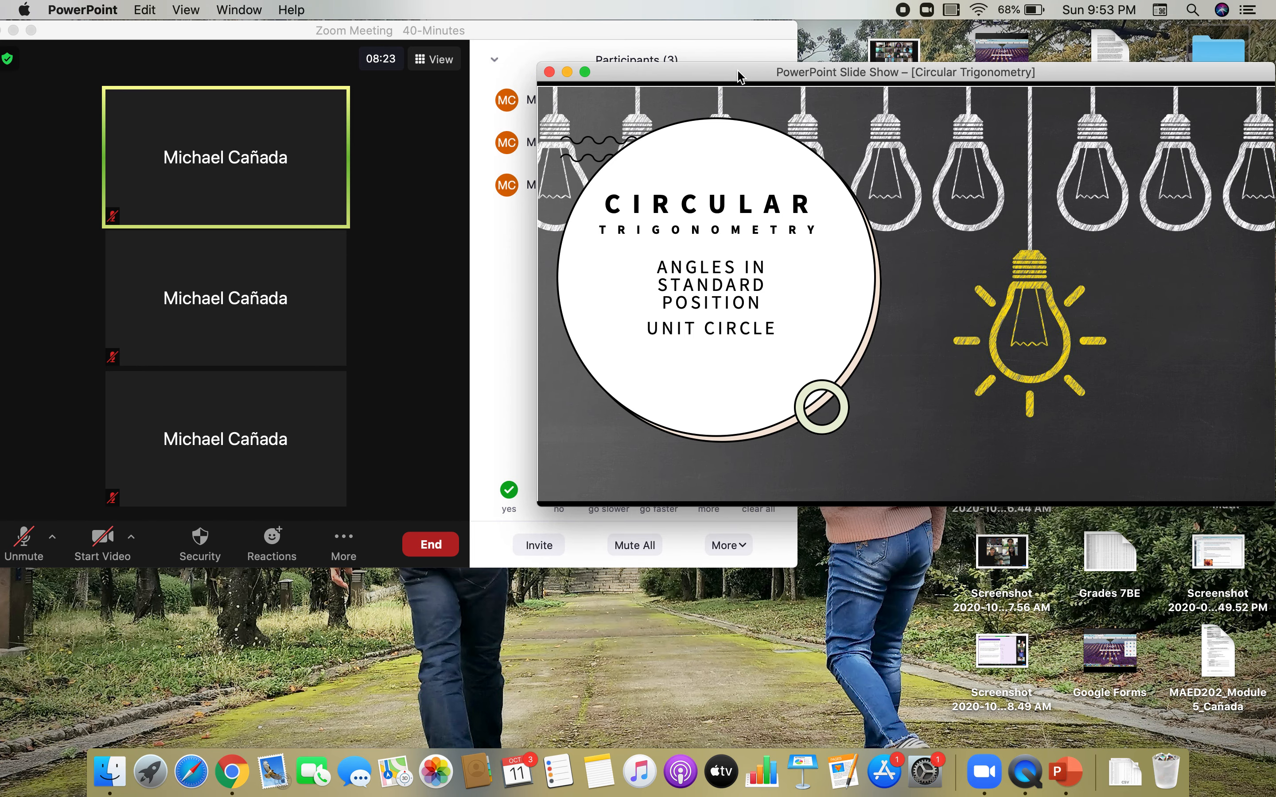
- Share only the PowerPoint Slide Show window of Circular Trigonometry in the Zoom meeting
{"action": "left_click", "coordinate": [257, 40]}
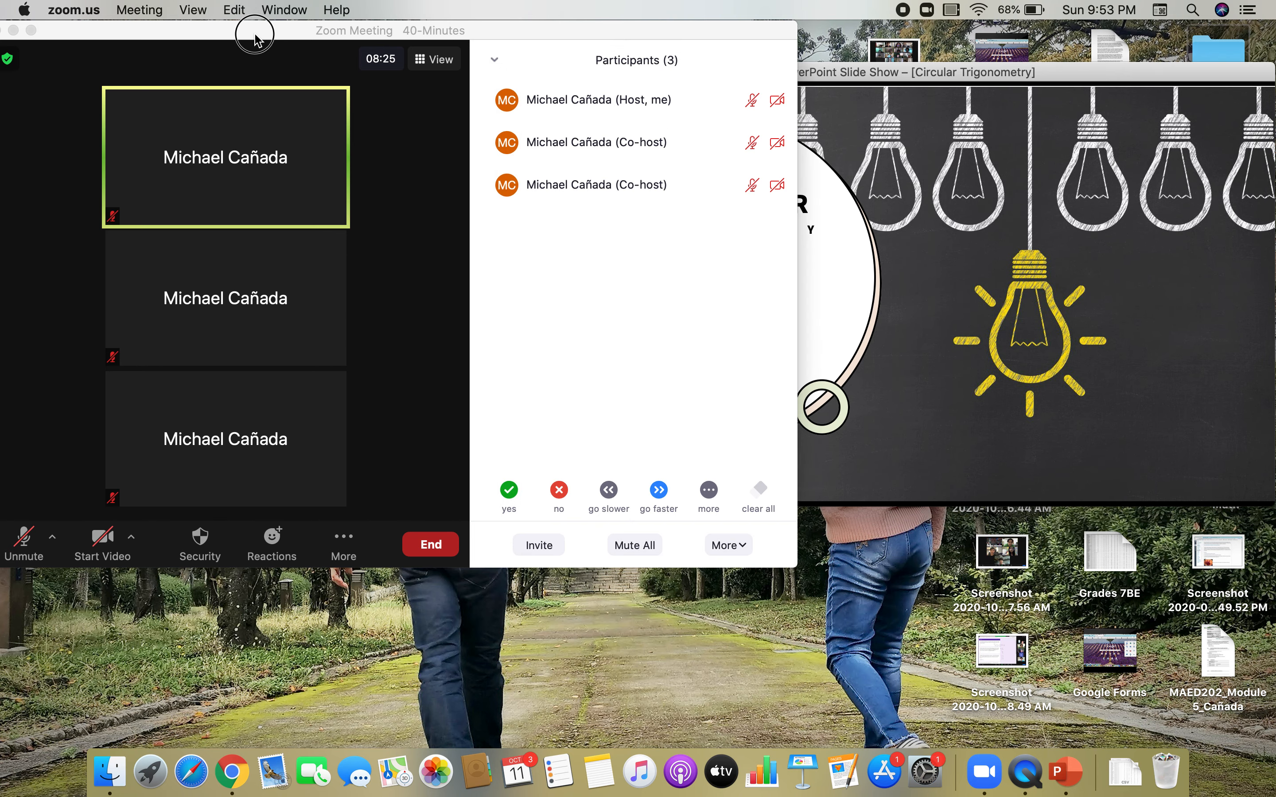
{"action": "left_click", "coordinate": [358, 548]}
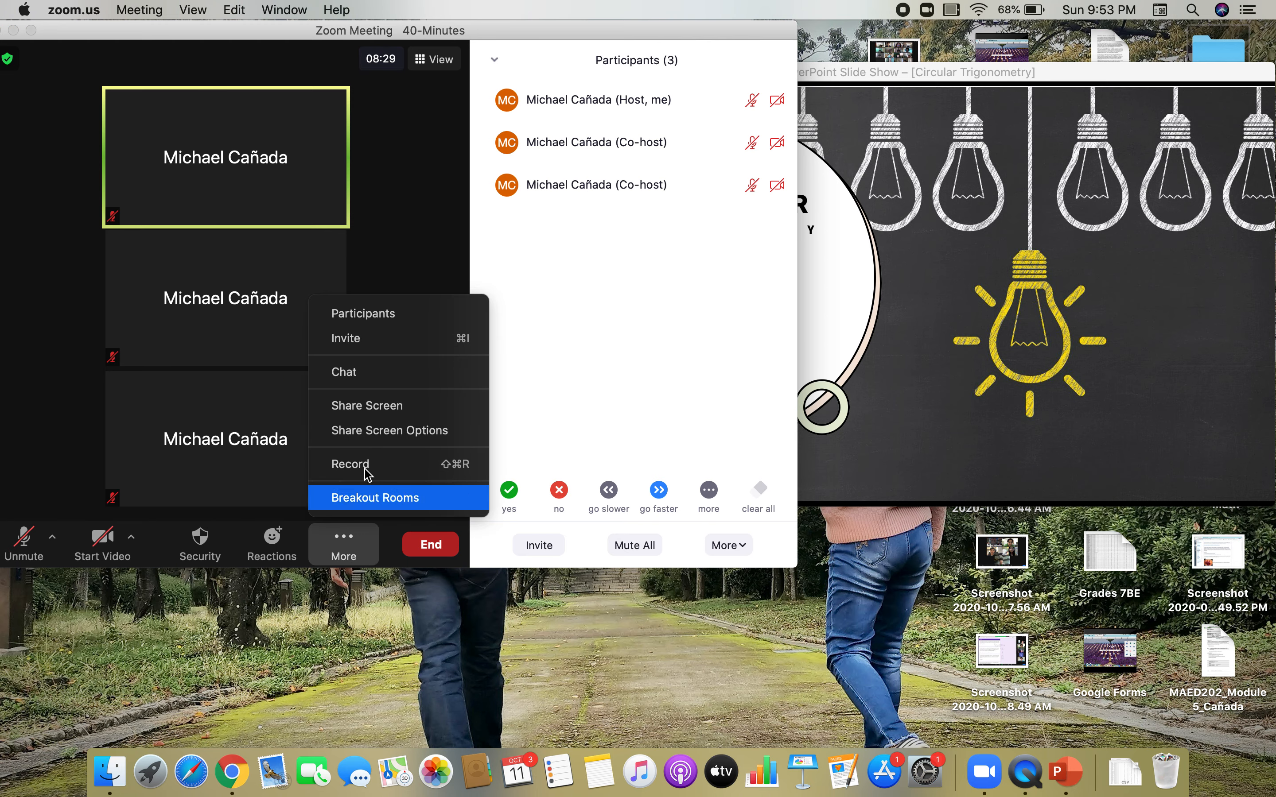
{"action": "left_click", "coordinate": [368, 407]}
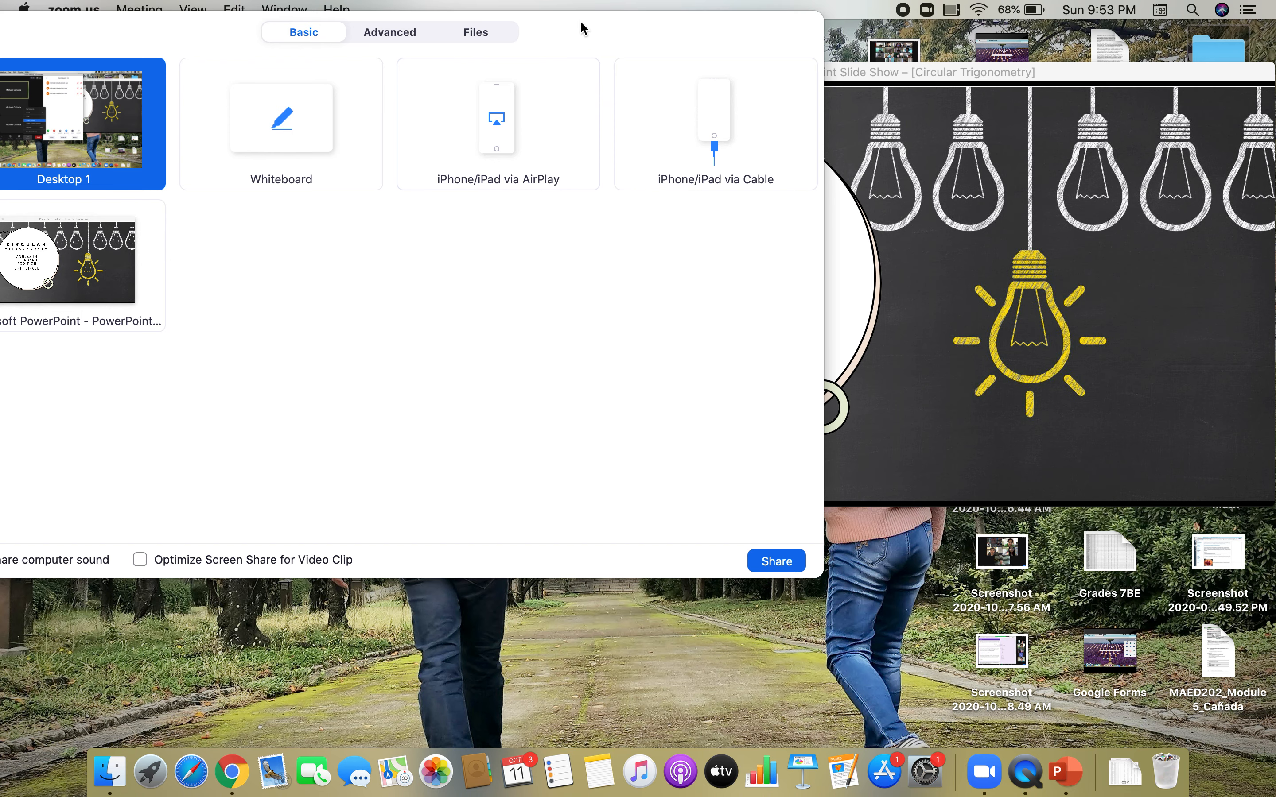
{"action": "left_click_drag", "start_coordinate": [599, 44], "coordinate": [684, 54]}
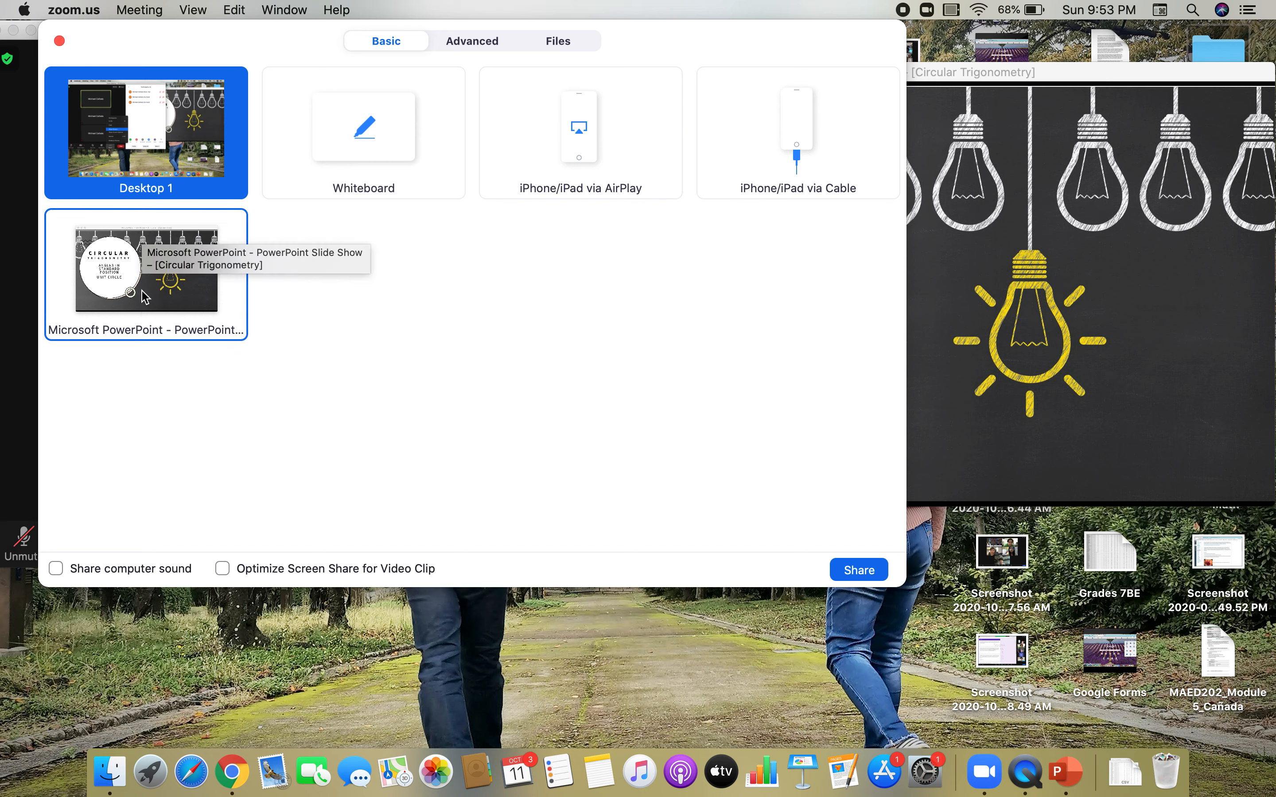
{"action": "left_click", "coordinate": [154, 312]}
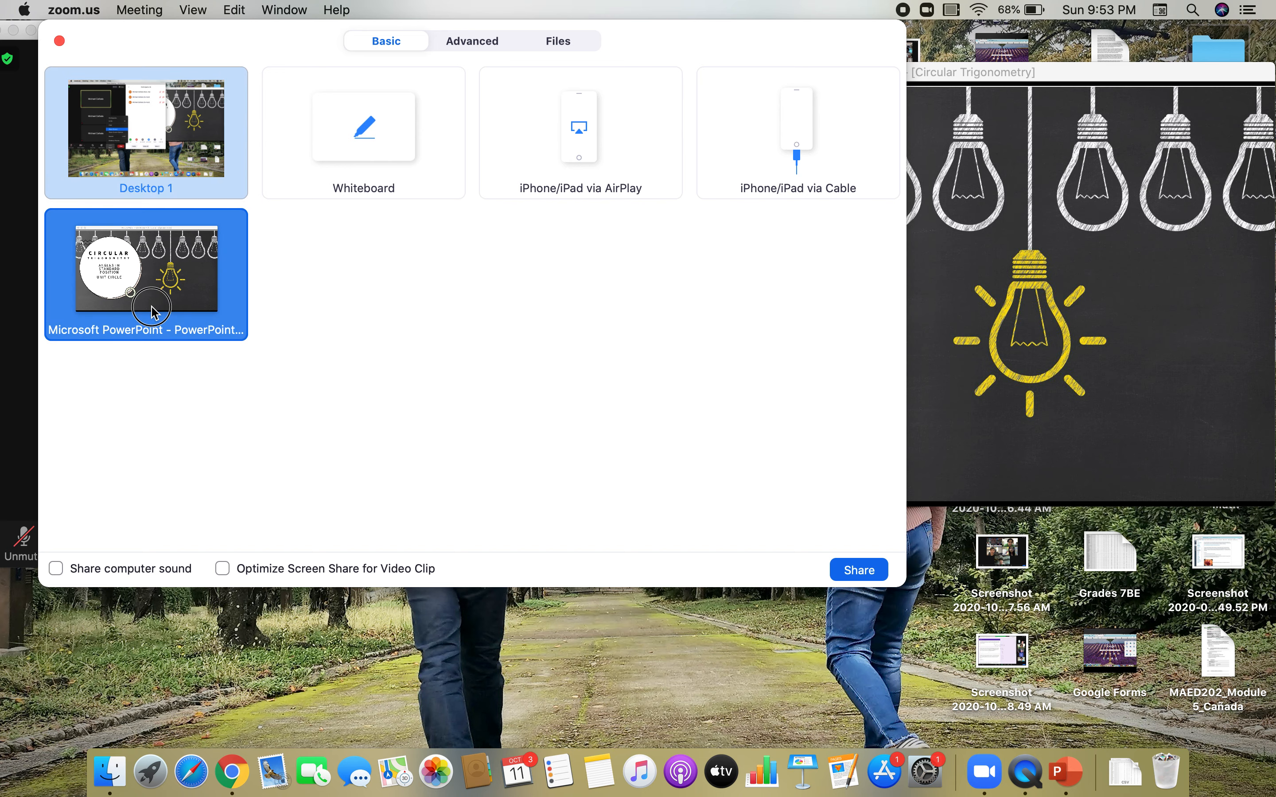
{"action": "left_click", "coordinate": [858, 569]}
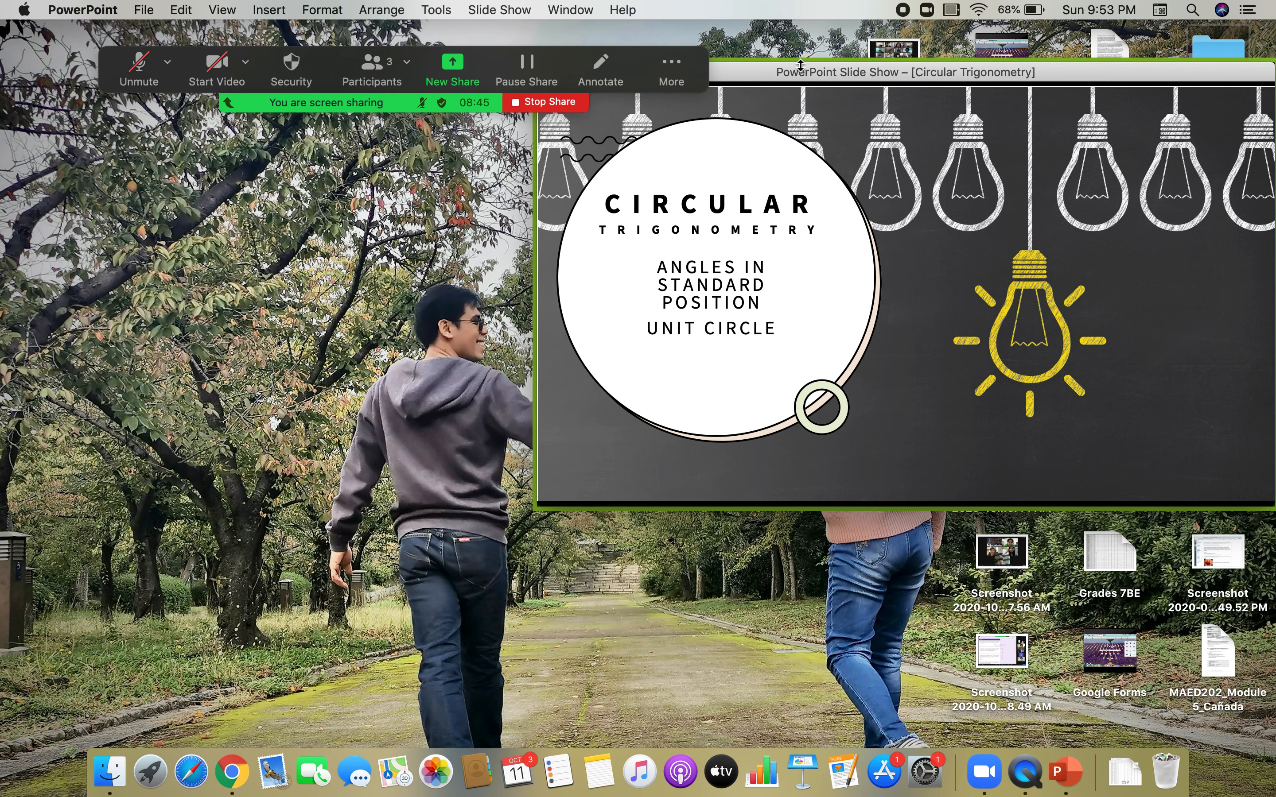
- Move the shared slide show window to the left side of the desktop, just below the meeting controls
{"action": "left_click_drag", "start_coordinate": [801, 78], "coordinate": [107, 174]}
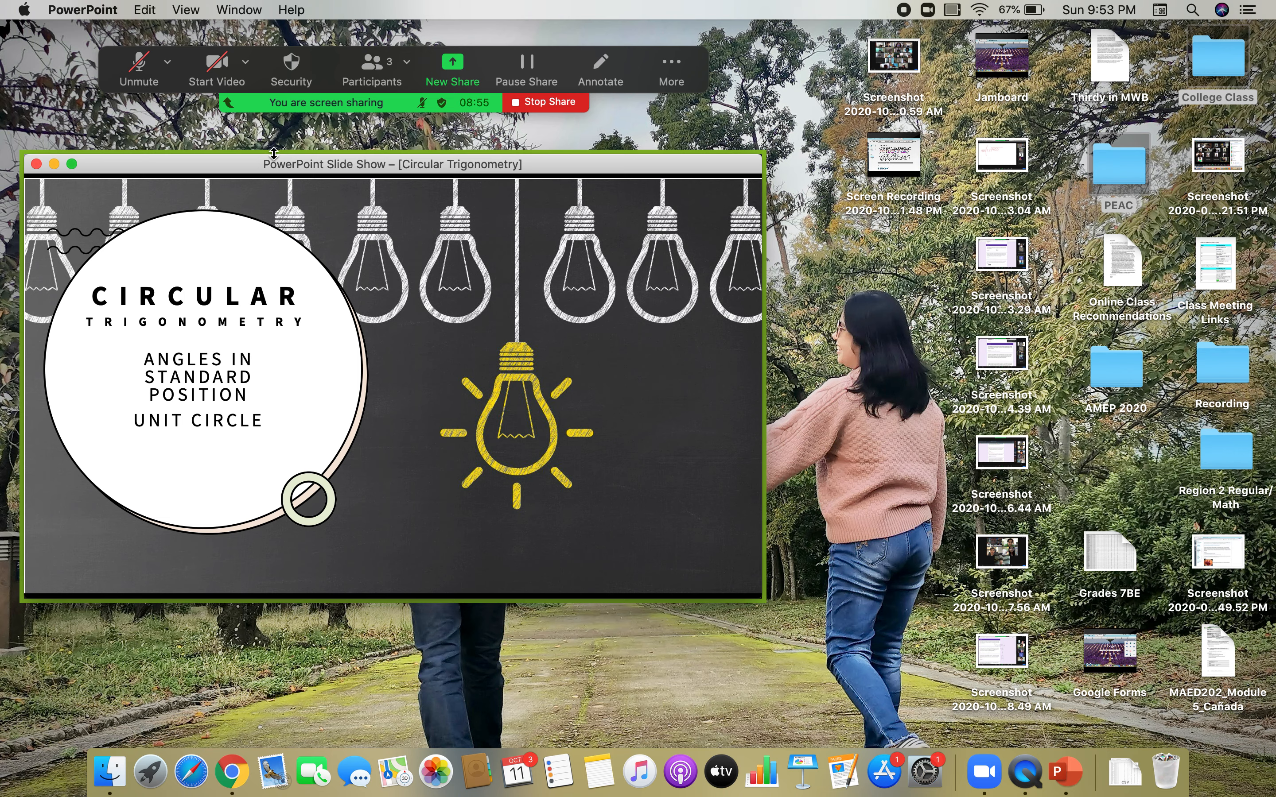
{"action": "left_click_drag", "start_coordinate": [273, 169], "coordinate": [271, 156]}
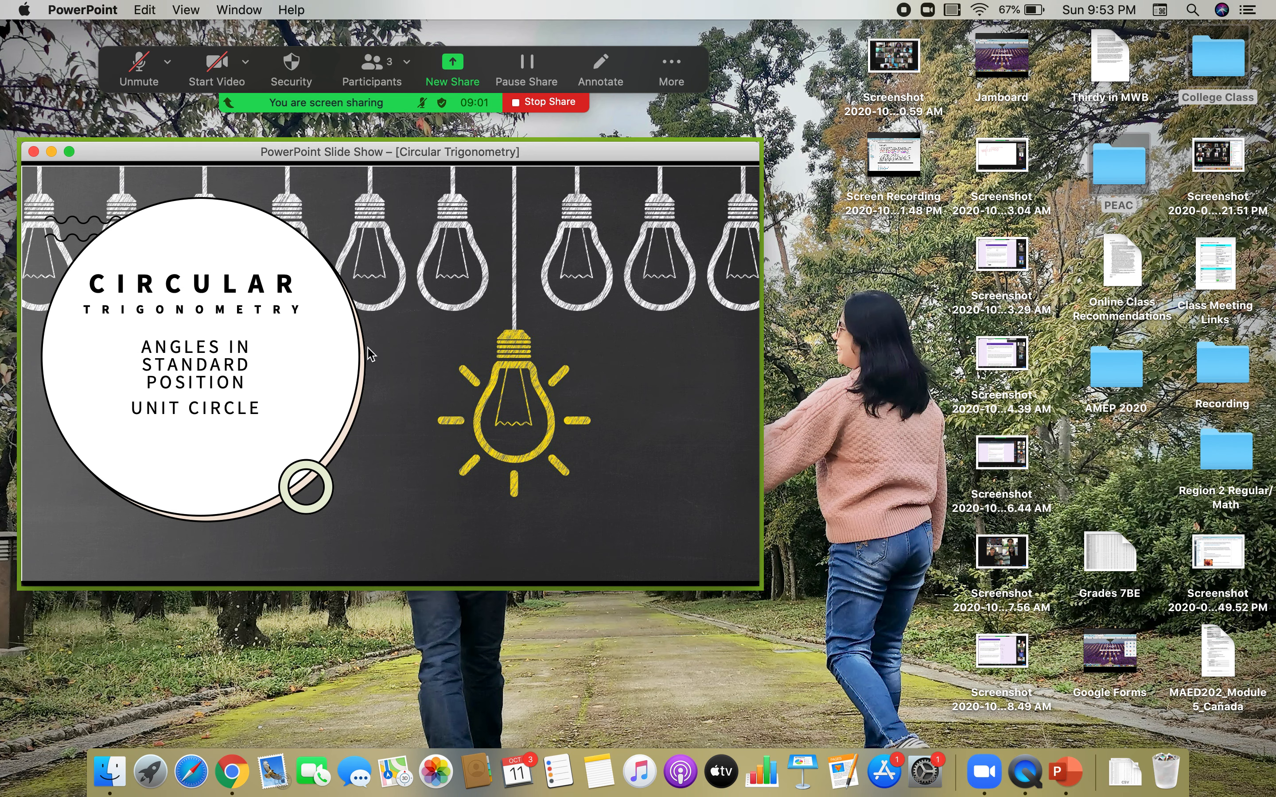
{"action": "left_click_drag", "start_coordinate": [322, 157], "coordinate": [325, 150]}
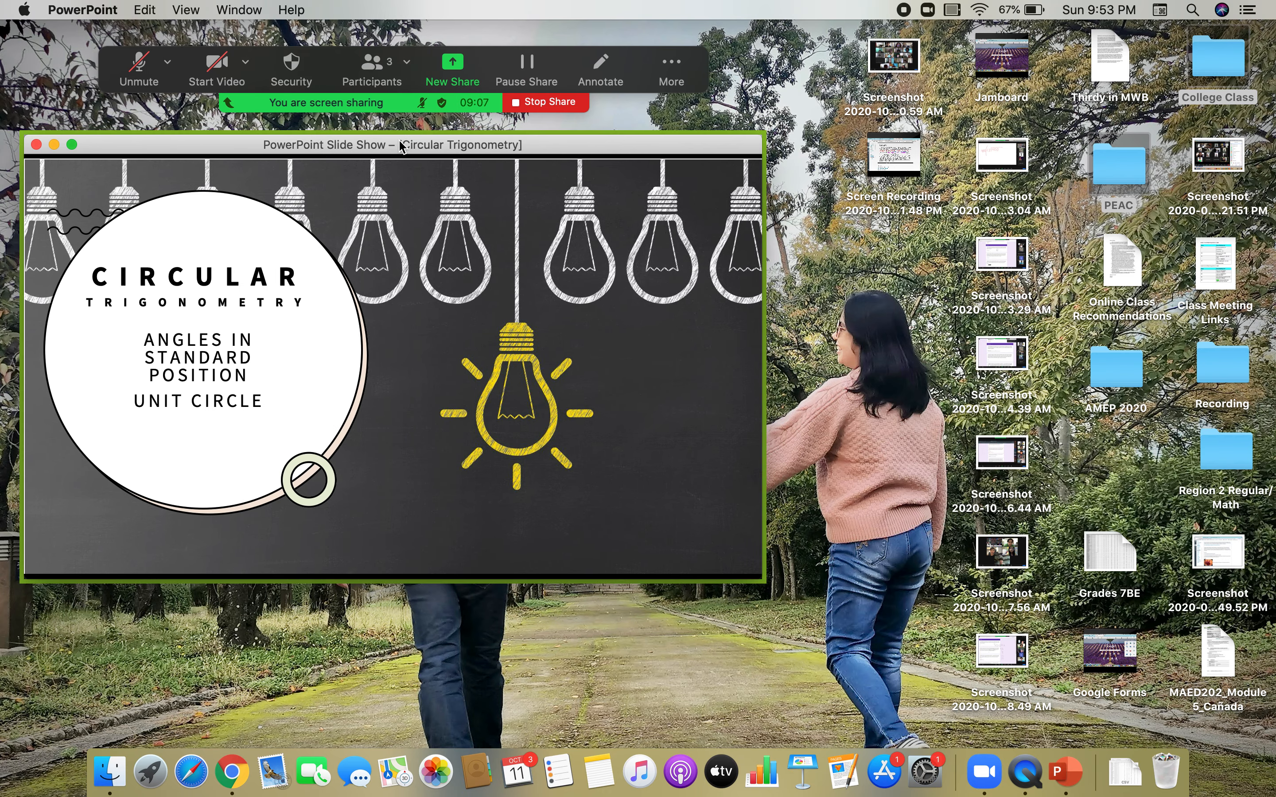
- Show the meeting's Participants and Chat windows and stack them to the right of the shared slide show
{"action": "left_click", "coordinate": [380, 70]}
{"action": "left_click_drag", "start_coordinate": [780, 114], "coordinate": [1123, 34]}
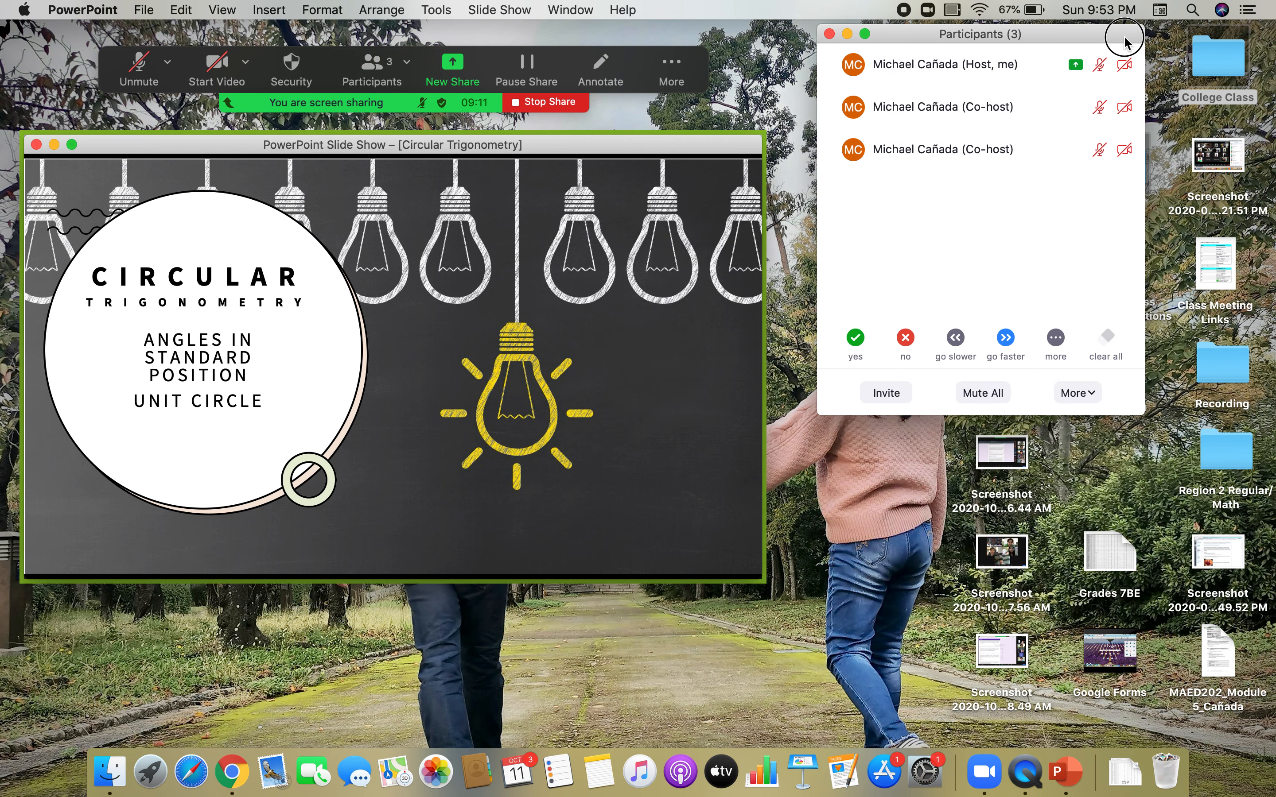
{"action": "mouse_move", "coordinate": [1071, 100]}
{"action": "mouse_move", "coordinate": [1076, 75]}
{"action": "left_click", "coordinate": [680, 69]}
{"action": "left_click", "coordinate": [692, 115]}
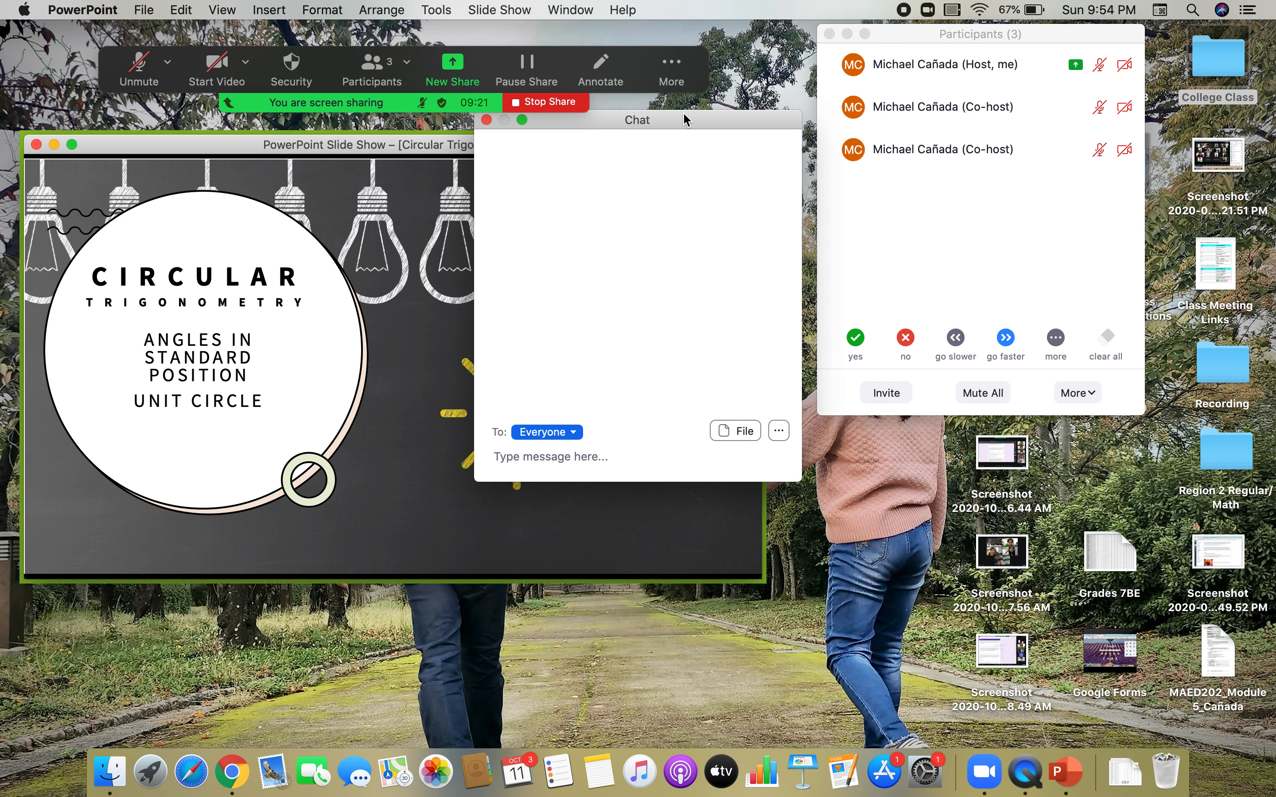
{"action": "left_click_drag", "start_coordinate": [697, 128], "coordinate": [1051, 449]}
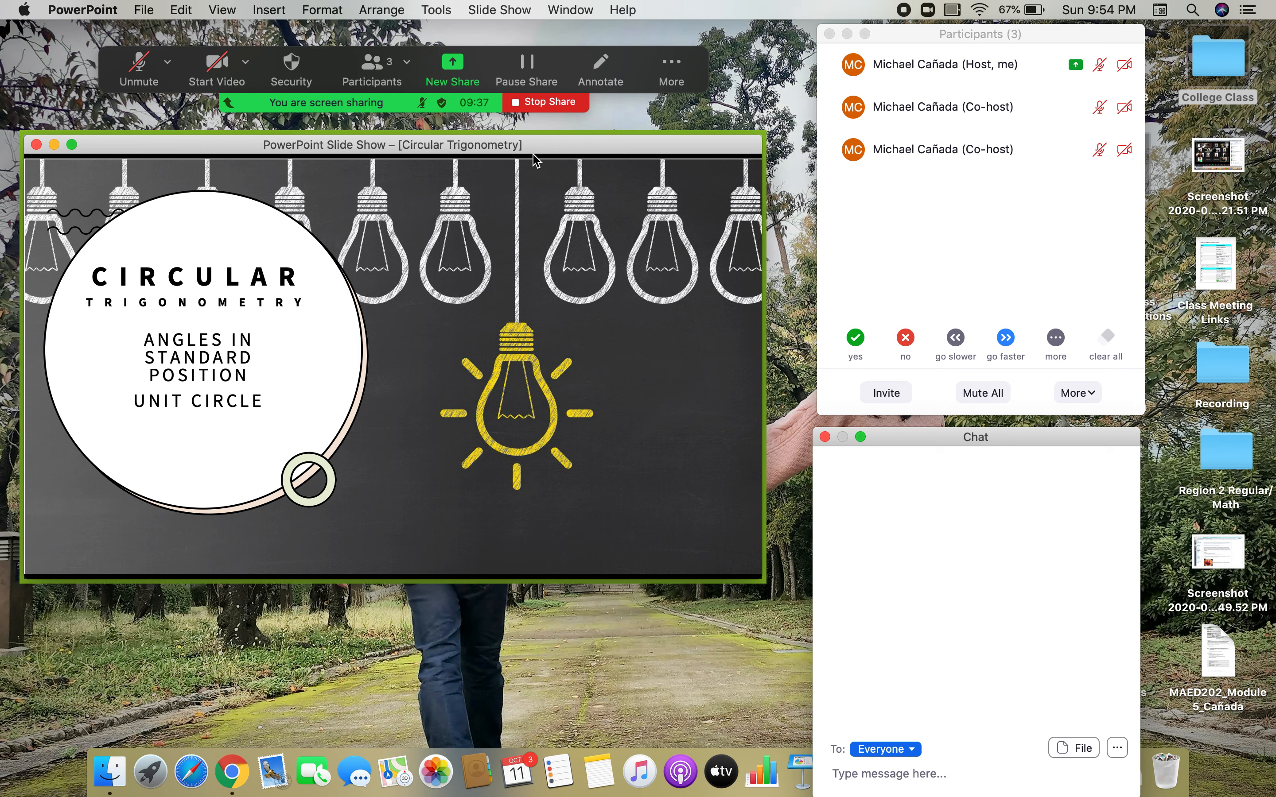
- Advance the shared slide show to the PRAYER slide, and end the screen share, returning to the full meeting window
{"action": "left_click", "coordinate": [597, 152]}
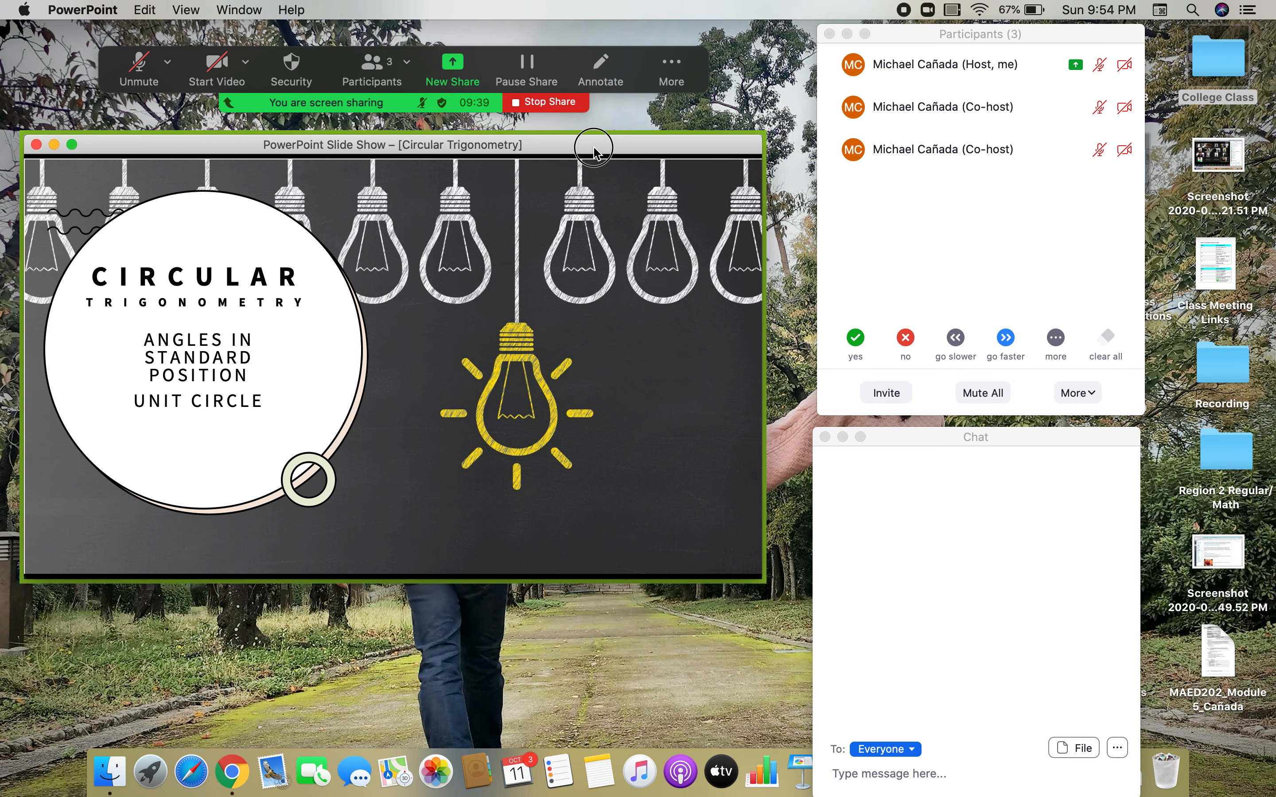
{"action": "key", "text": "Right"}
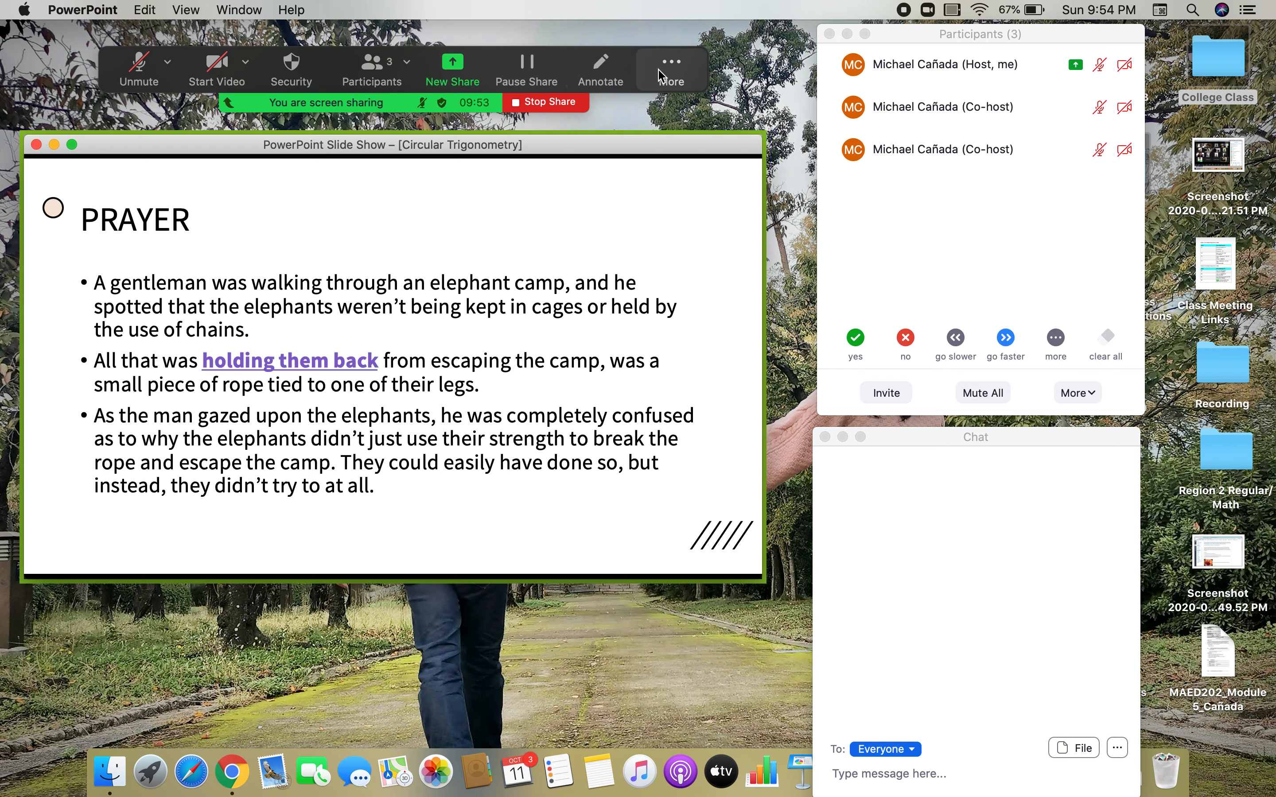
{"action": "left_click", "coordinate": [549, 103]}
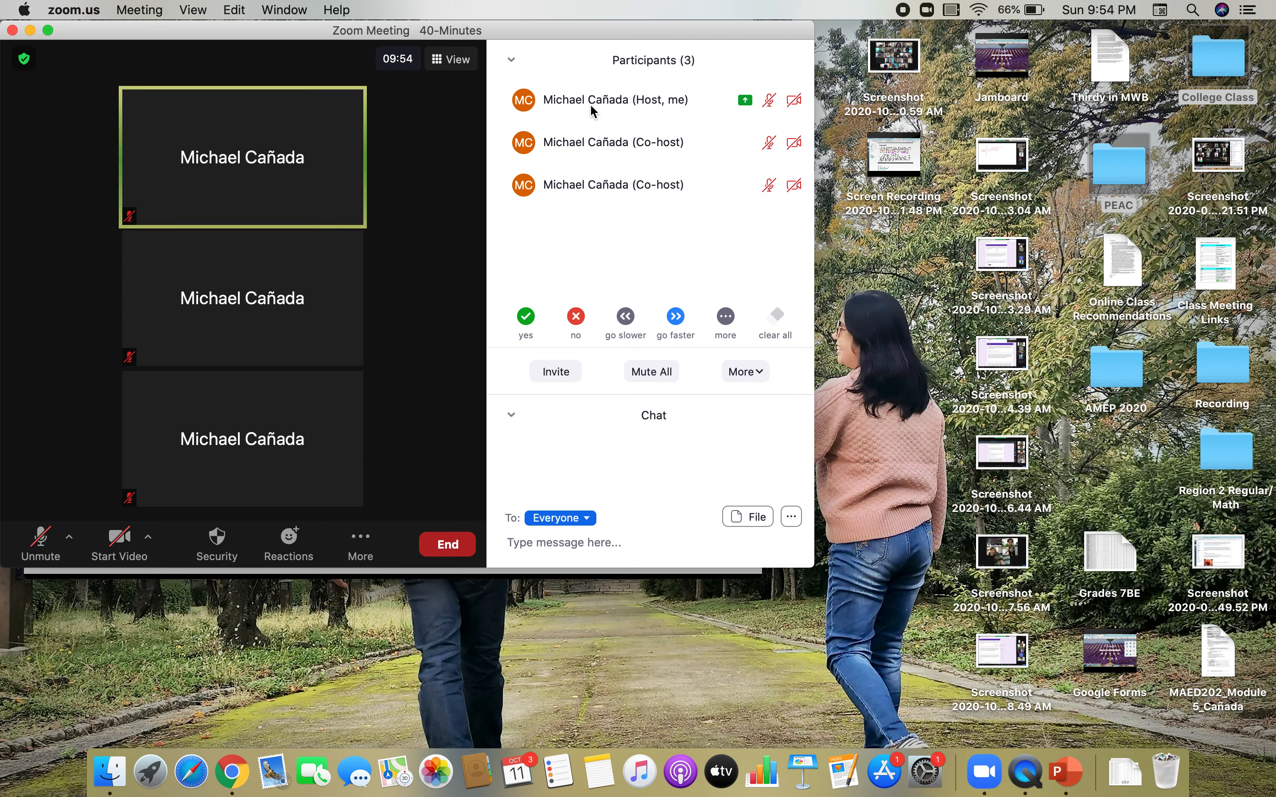
{"action": "left_click_drag", "start_coordinate": [737, 31], "coordinate": [998, 194]}
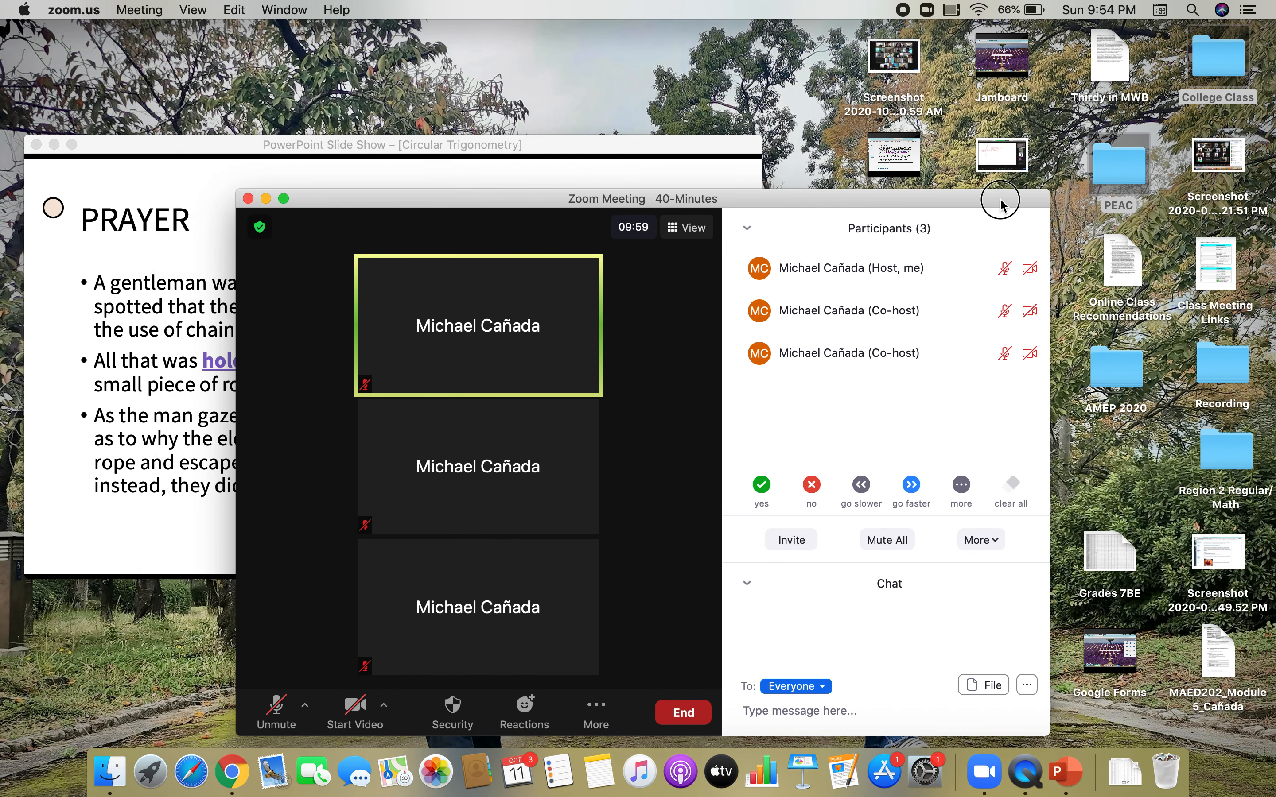
{"action": "left_click_drag", "start_coordinate": [1036, 193], "coordinate": [661, 55]}
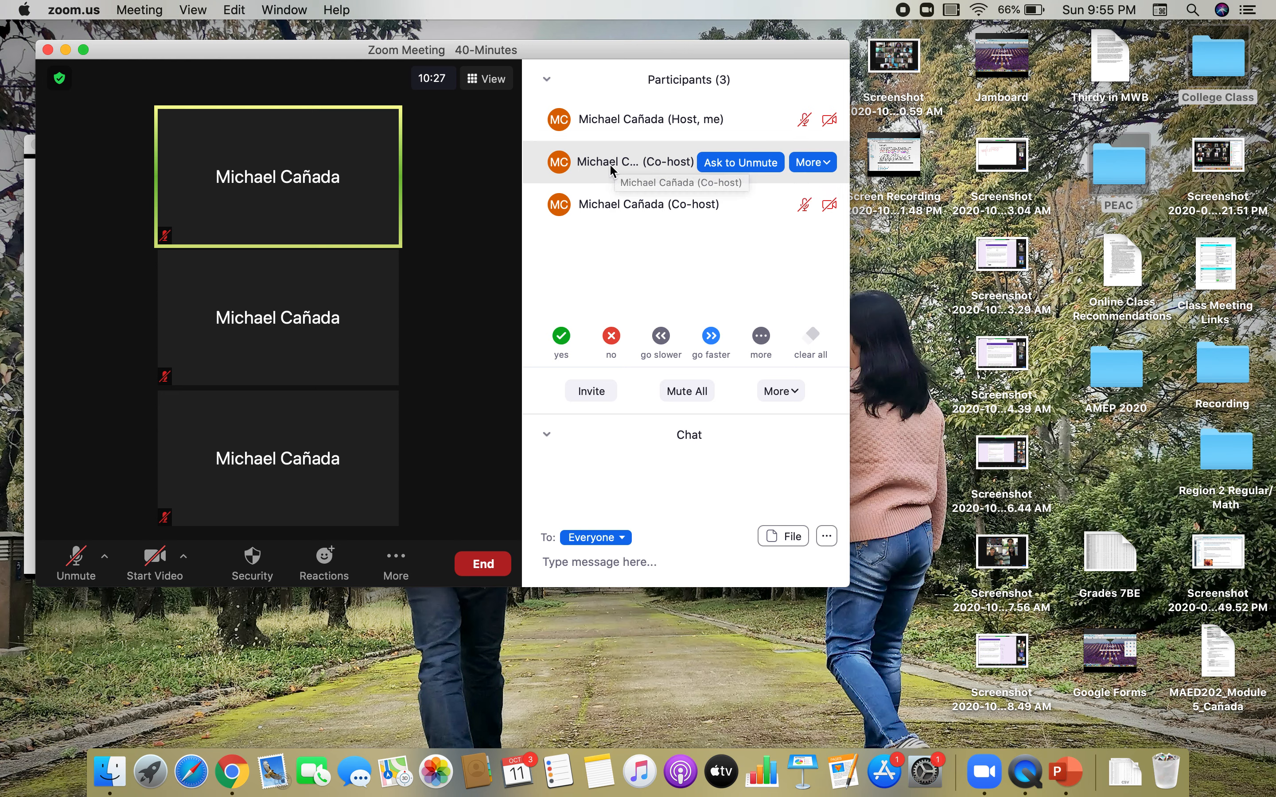
- Allow participants to rename themselves in the meeting's security settings, and reopen those settings to check the permissions
{"action": "left_click", "coordinate": [264, 579]}
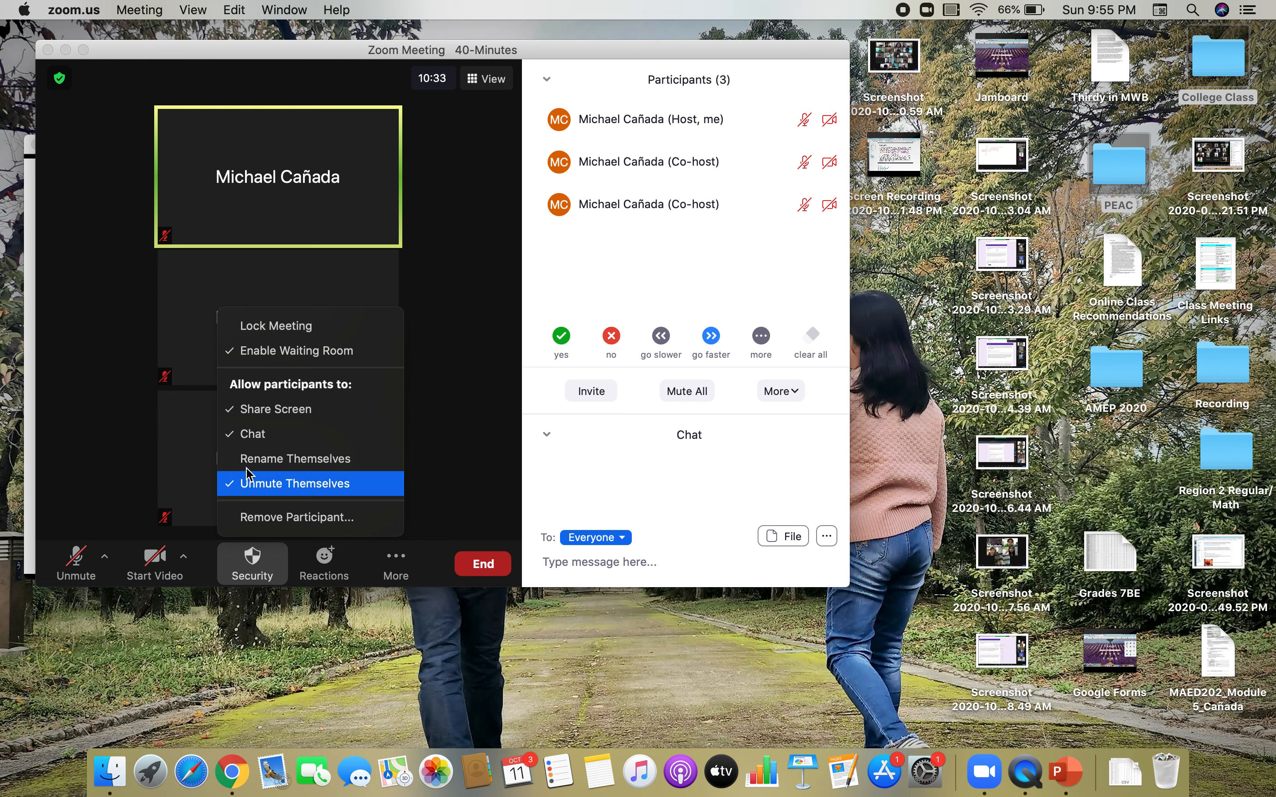
{"action": "left_click", "coordinate": [232, 459]}
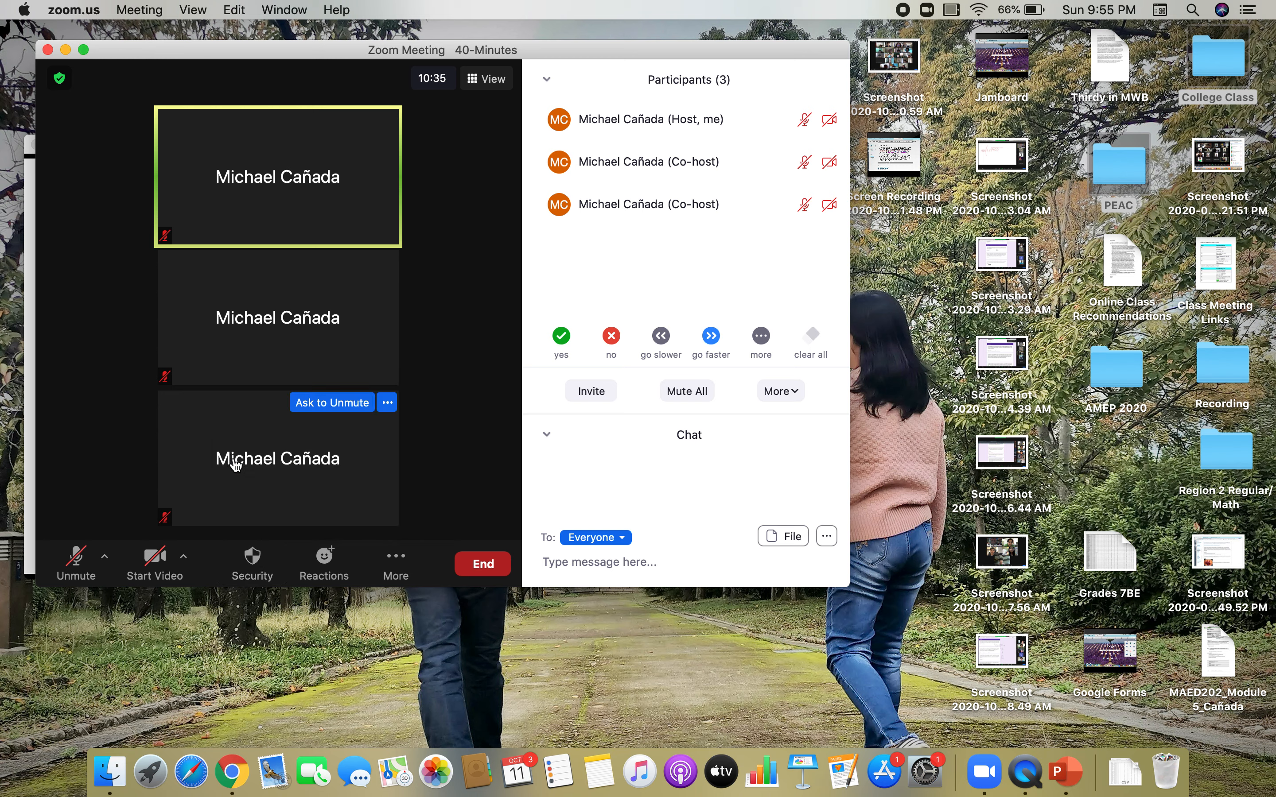
{"action": "left_click", "coordinate": [254, 561]}
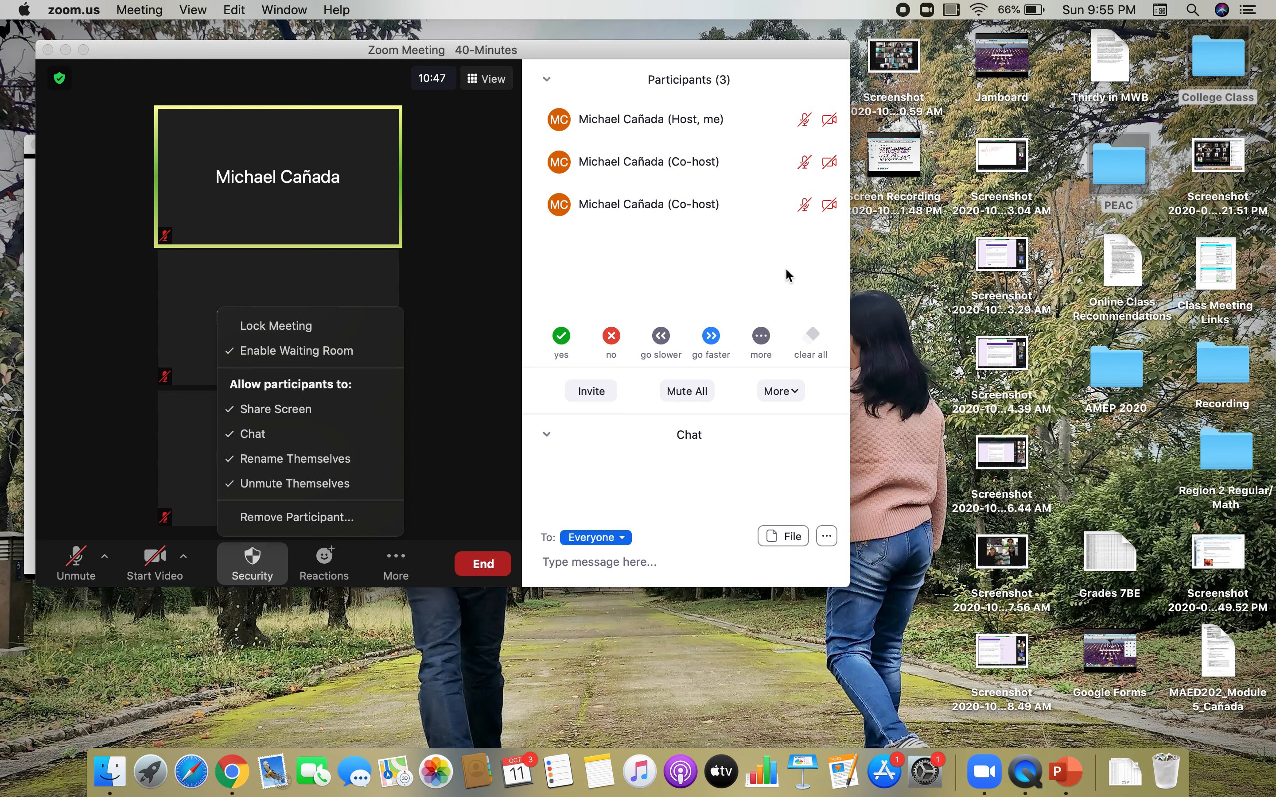
- Rename the first co-host in the participant list by adding the prefix "Grp 1 - " before the existing name
{"action": "left_click", "coordinate": [653, 696]}
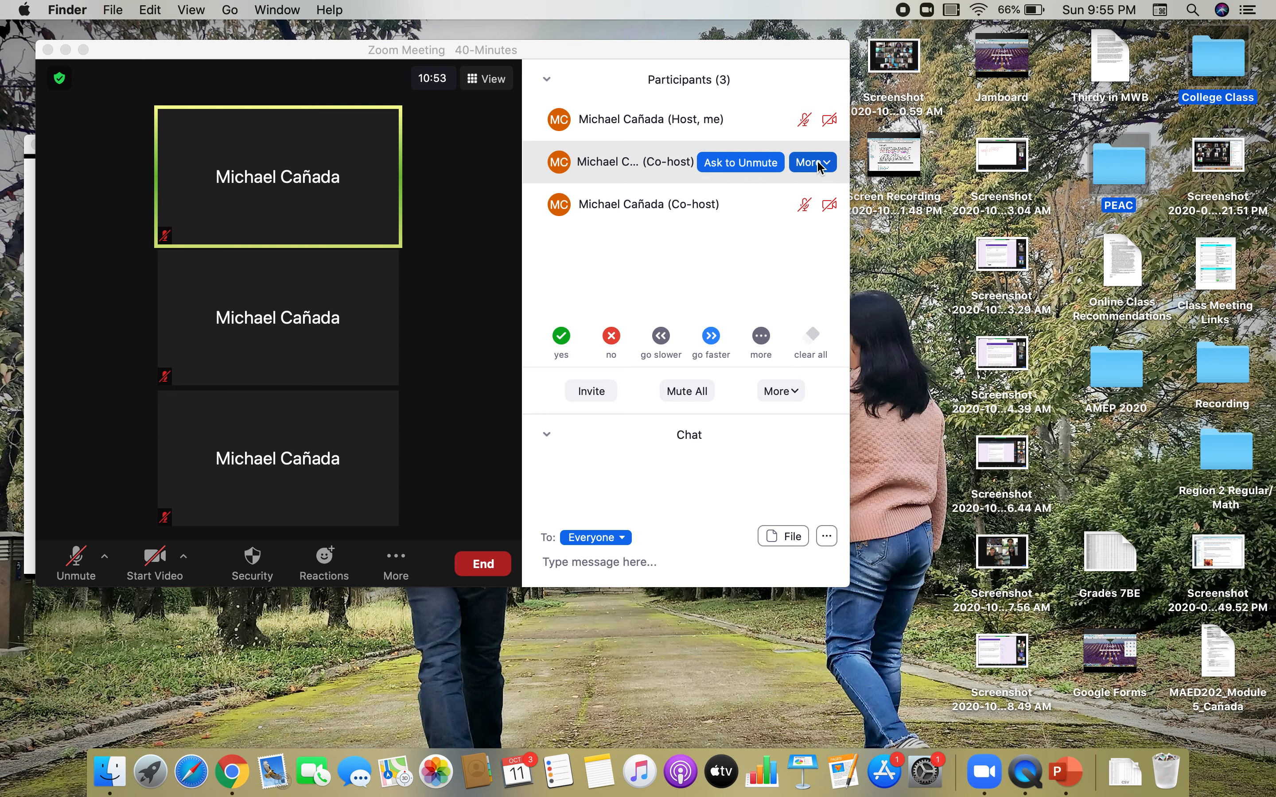
{"action": "left_click", "coordinate": [817, 163]}
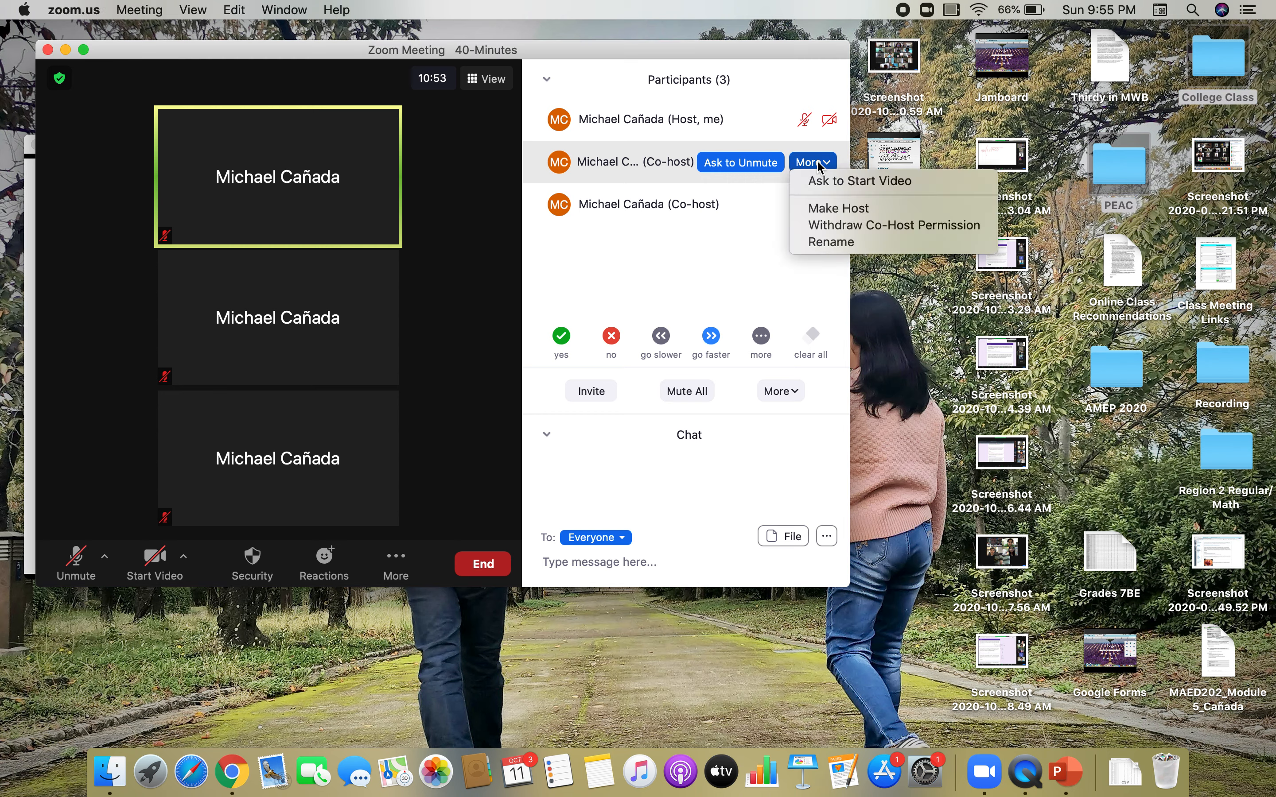
{"action": "left_click", "coordinate": [834, 243]}
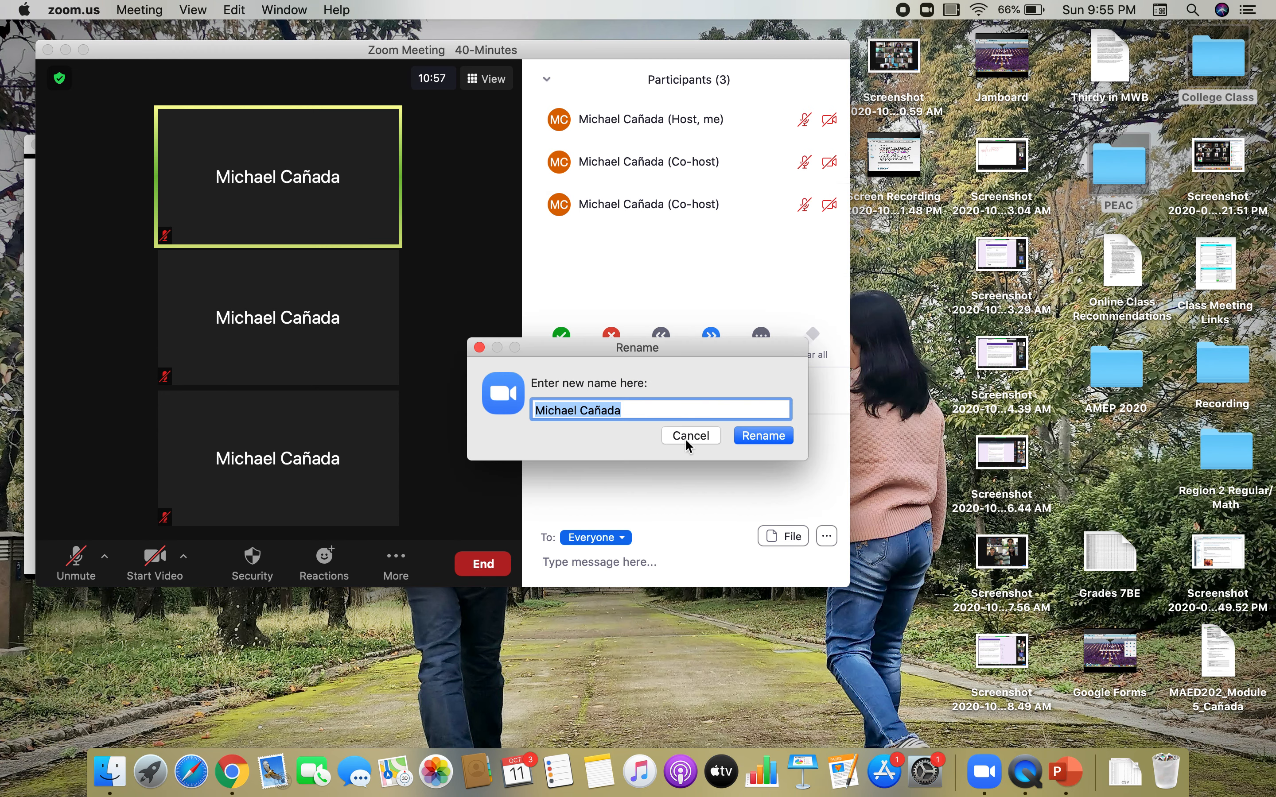
{"action": "key", "text": "Left"}
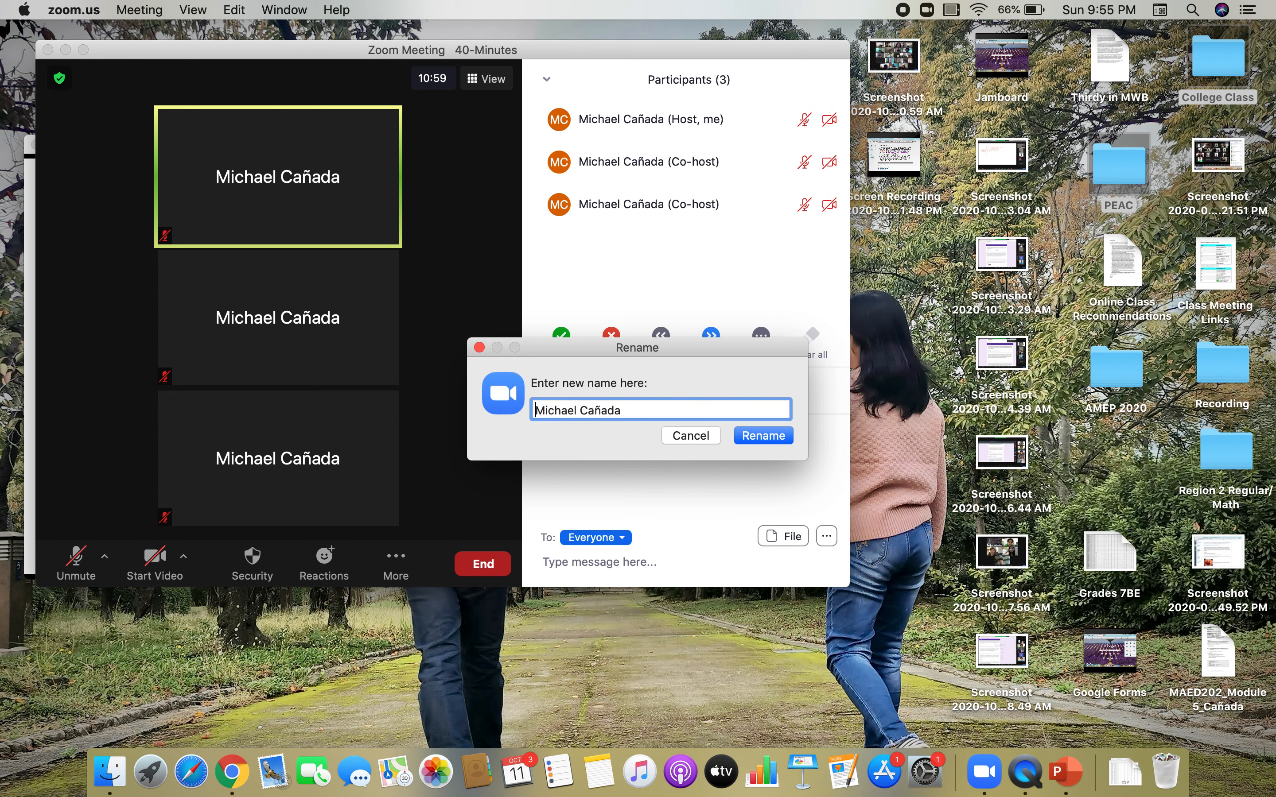
{"action": "type", "text": "Gr"}
{"action": "type", "text": "p 1"}
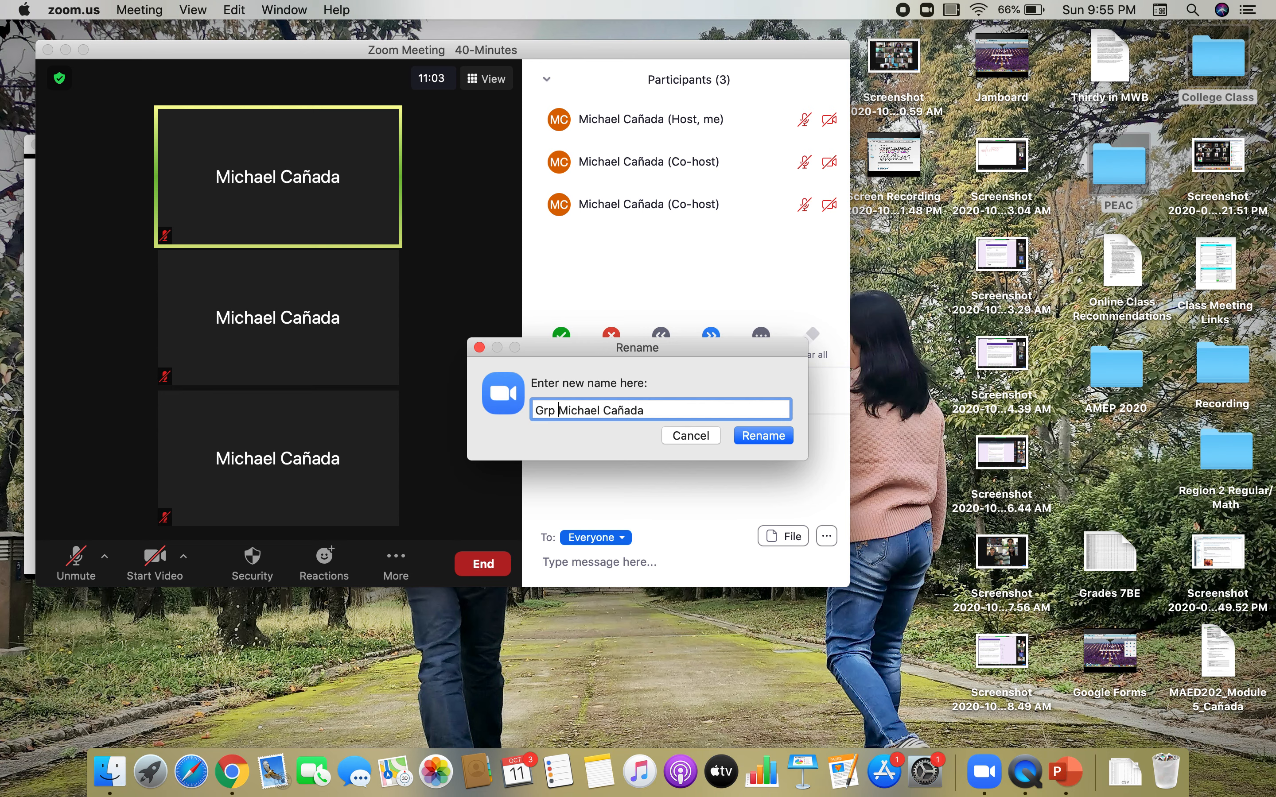
{"action": "type", "text": " -"}
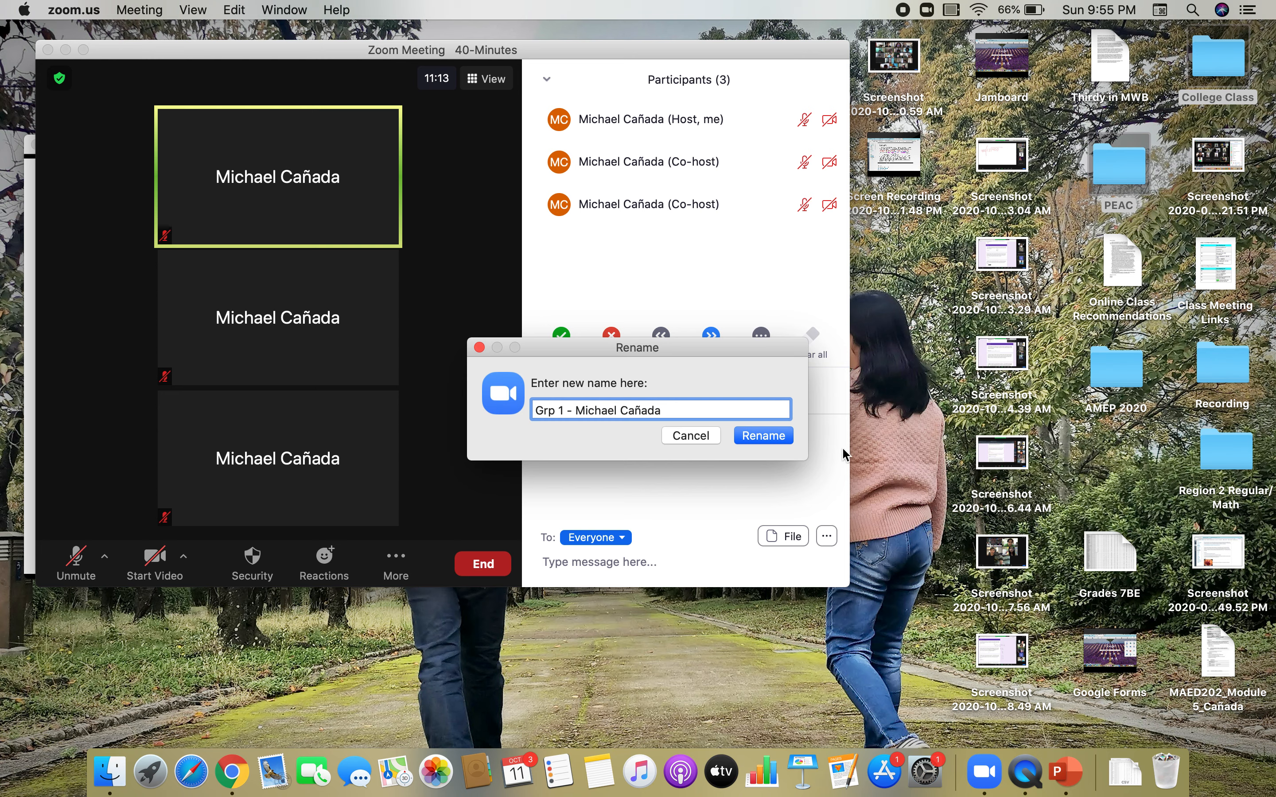
{"action": "left_click", "coordinate": [785, 437]}
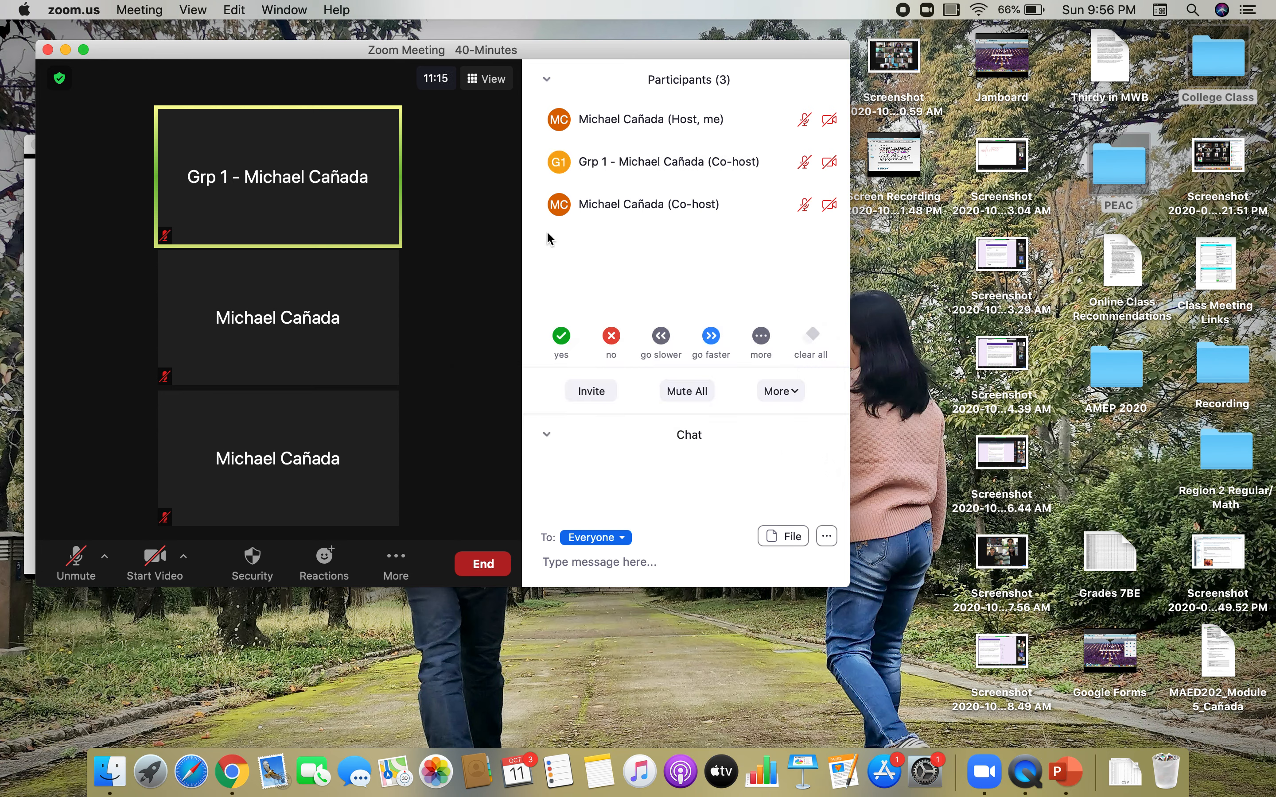
- Rename the second co-host by adding the prefix "Grp 2 - " before the existing name
{"action": "mouse_move", "coordinate": [551, 188]}
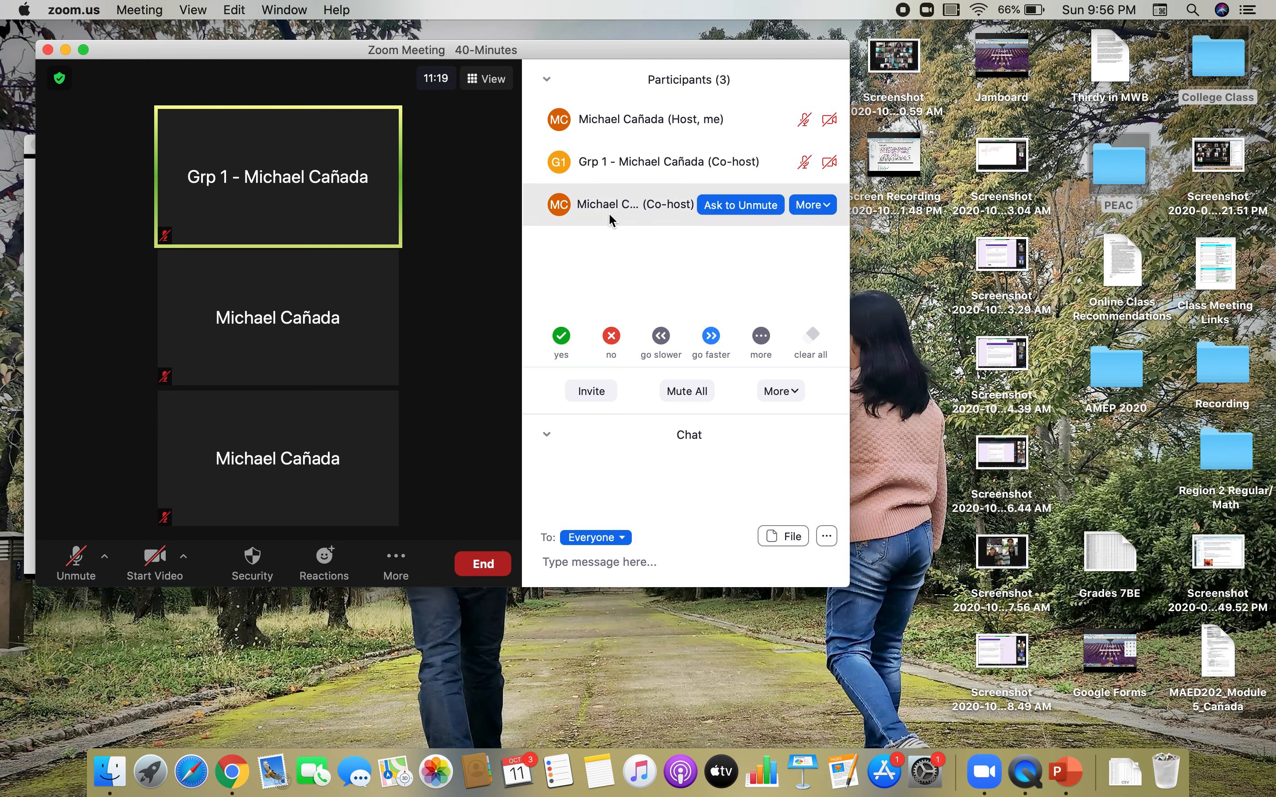
{"action": "left_click", "coordinate": [818, 213]}
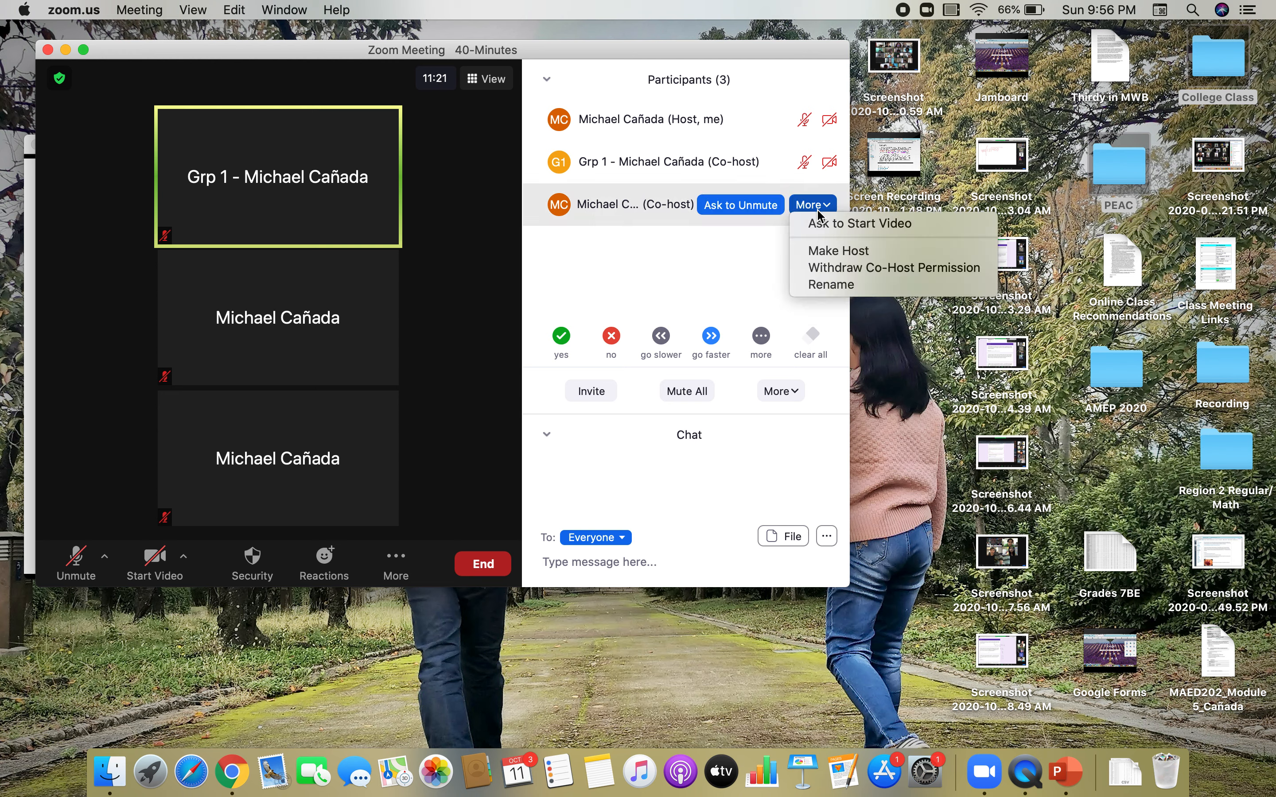
{"action": "left_click", "coordinate": [832, 285]}
{"action": "left_click", "coordinate": [580, 410]}
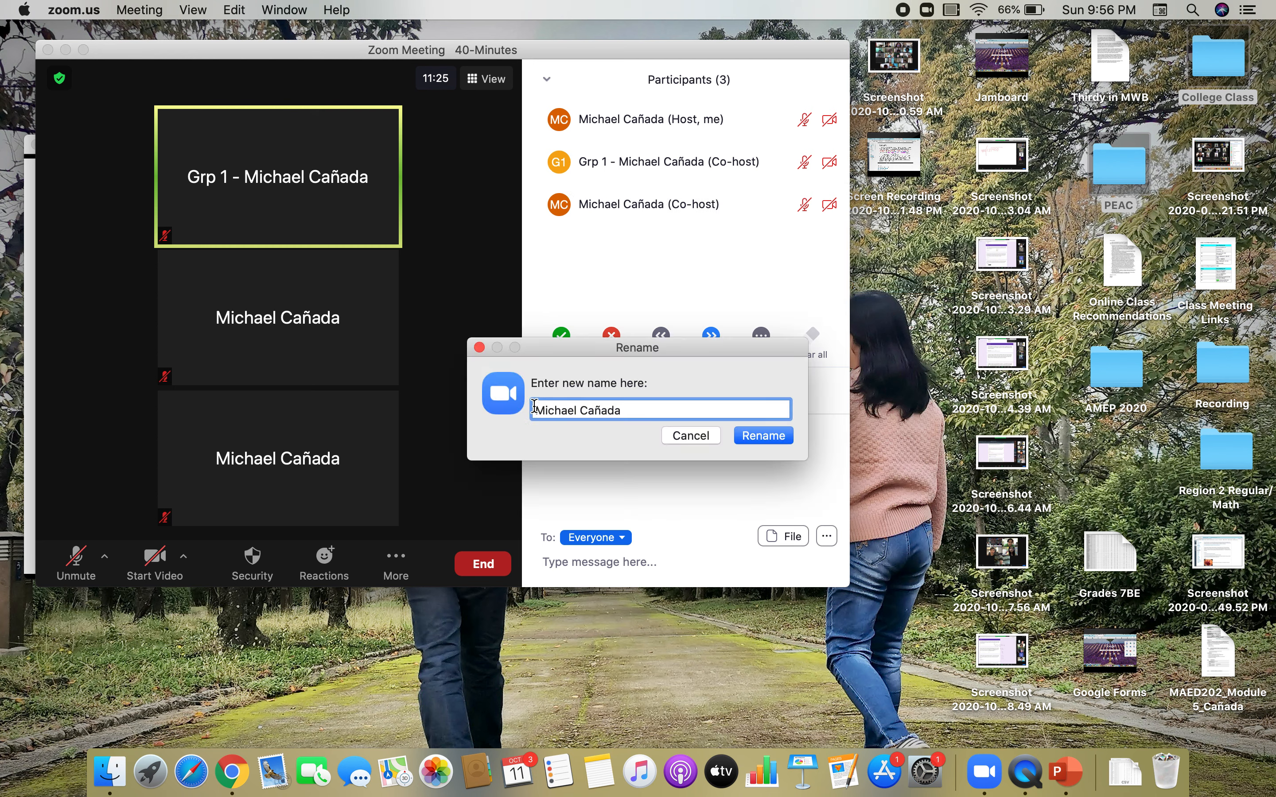
{"action": "type", "text": "Grp 2 -"}
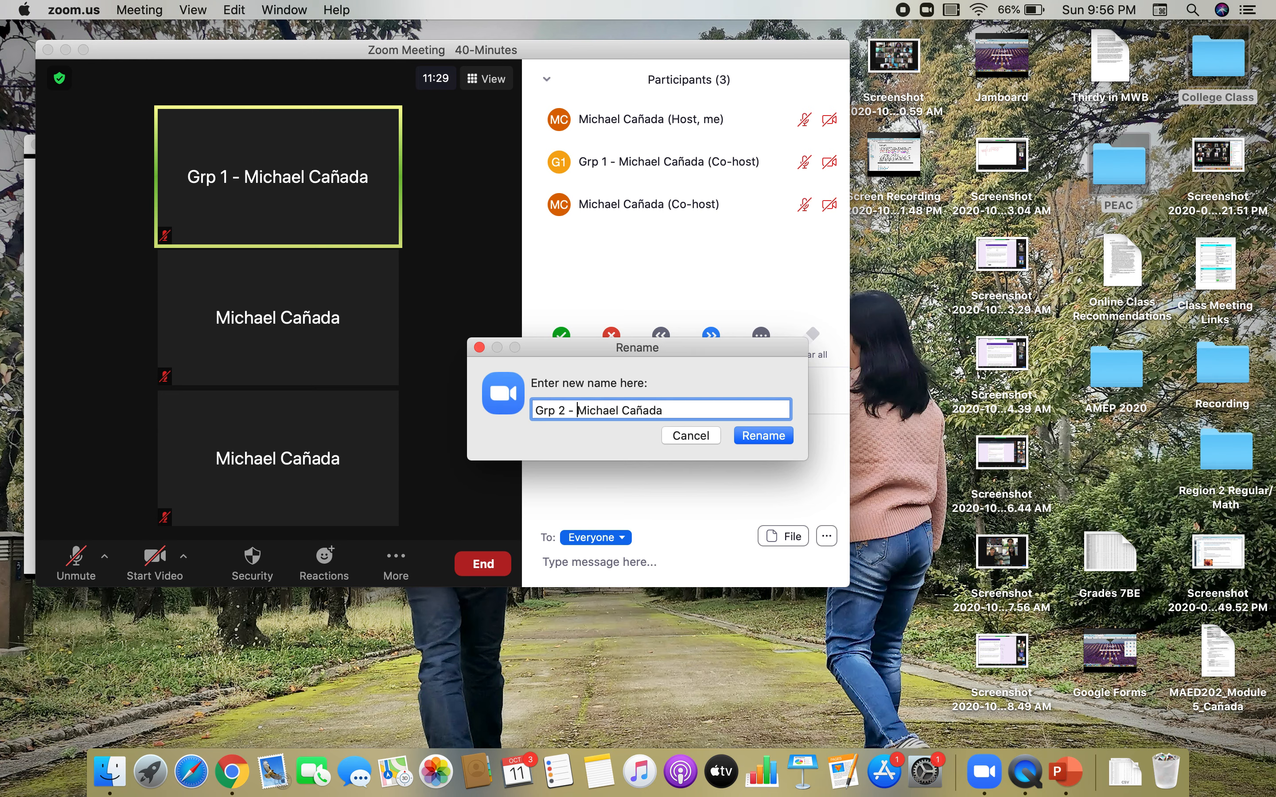
{"action": "left_click", "coordinate": [764, 435]}
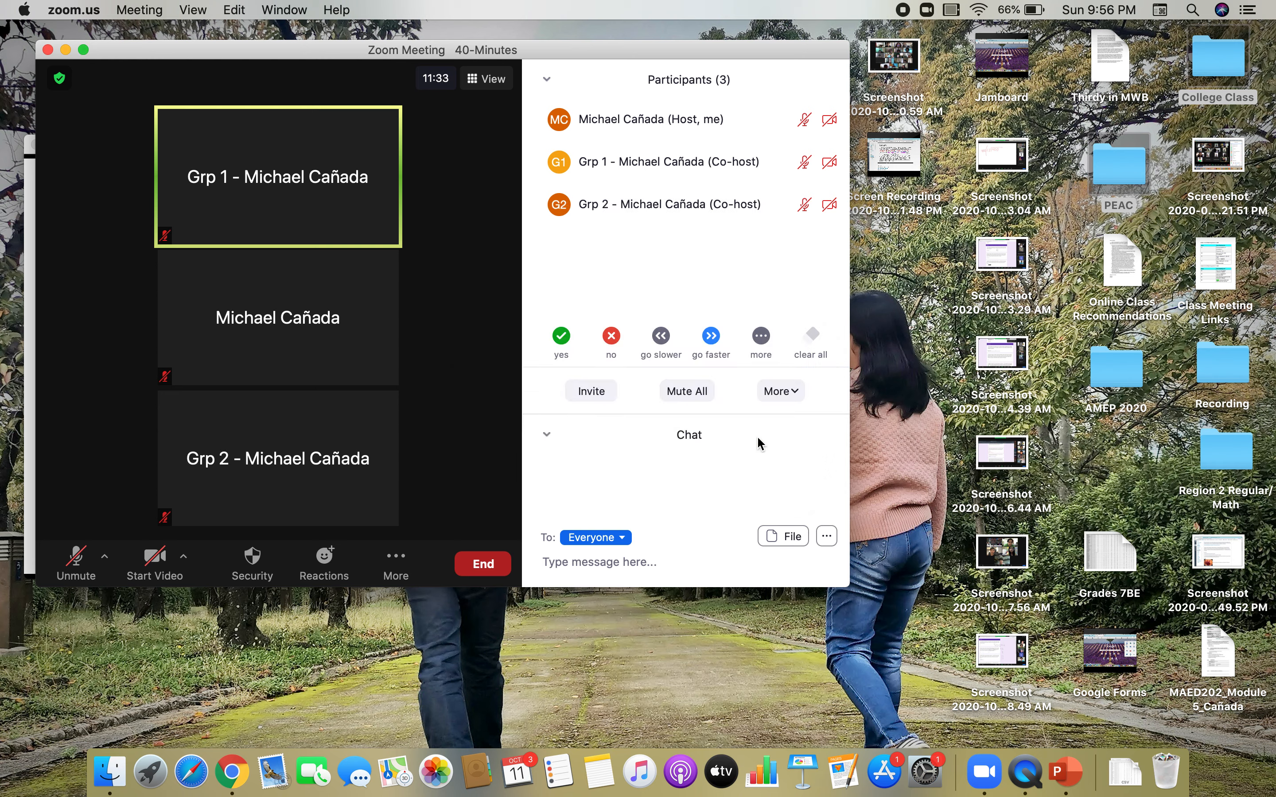
{"action": "mouse_move", "coordinate": [632, 178]}
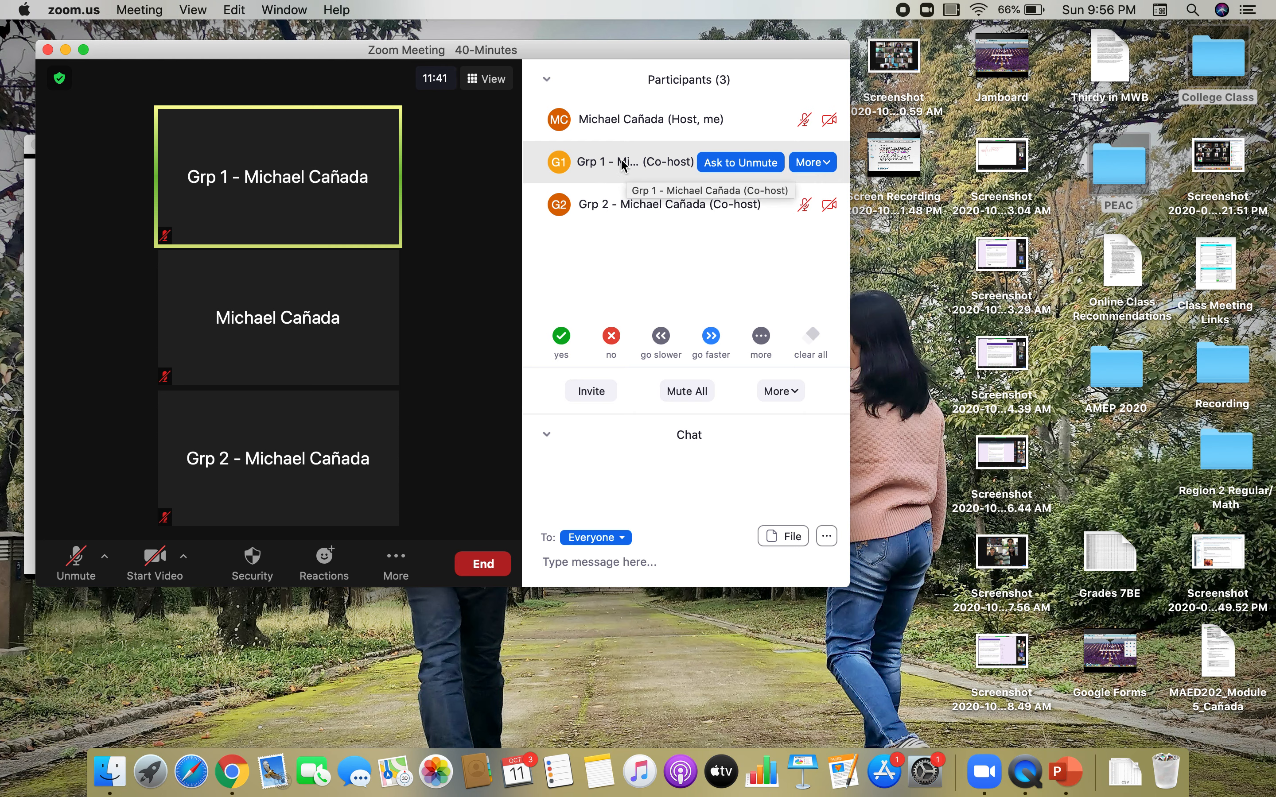
{"action": "left_click", "coordinate": [827, 165]}
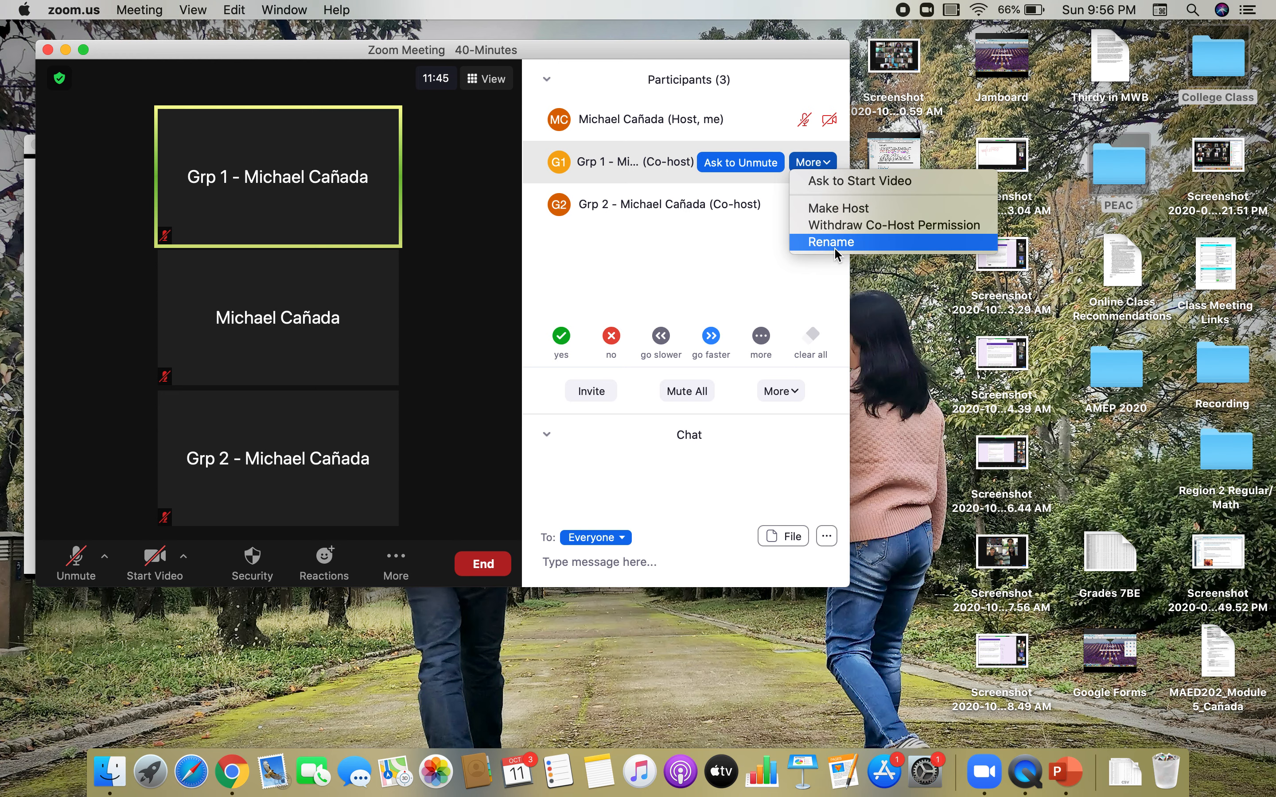
{"action": "left_click", "coordinate": [695, 272]}
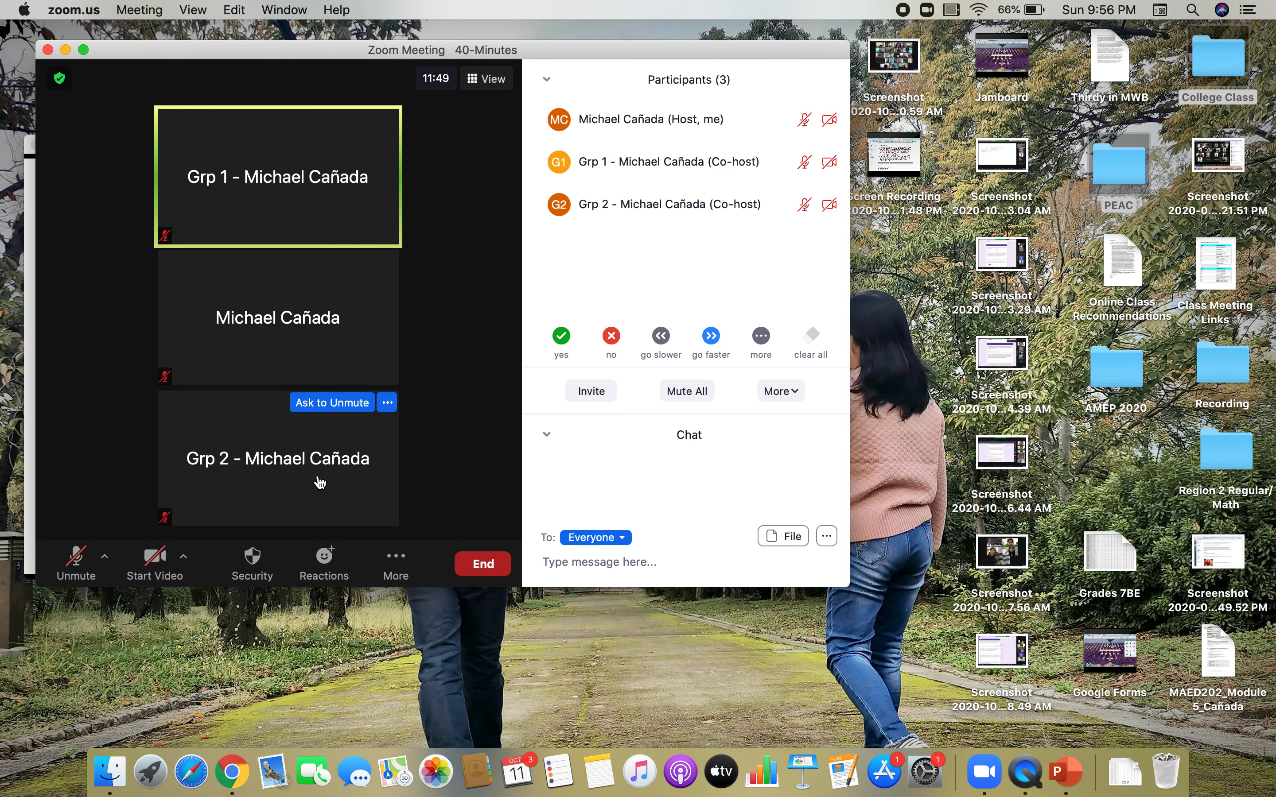
- Widen the meeting window to reveal the full set of meeting controls, and narrow it back again
{"action": "left_click", "coordinate": [396, 563]}
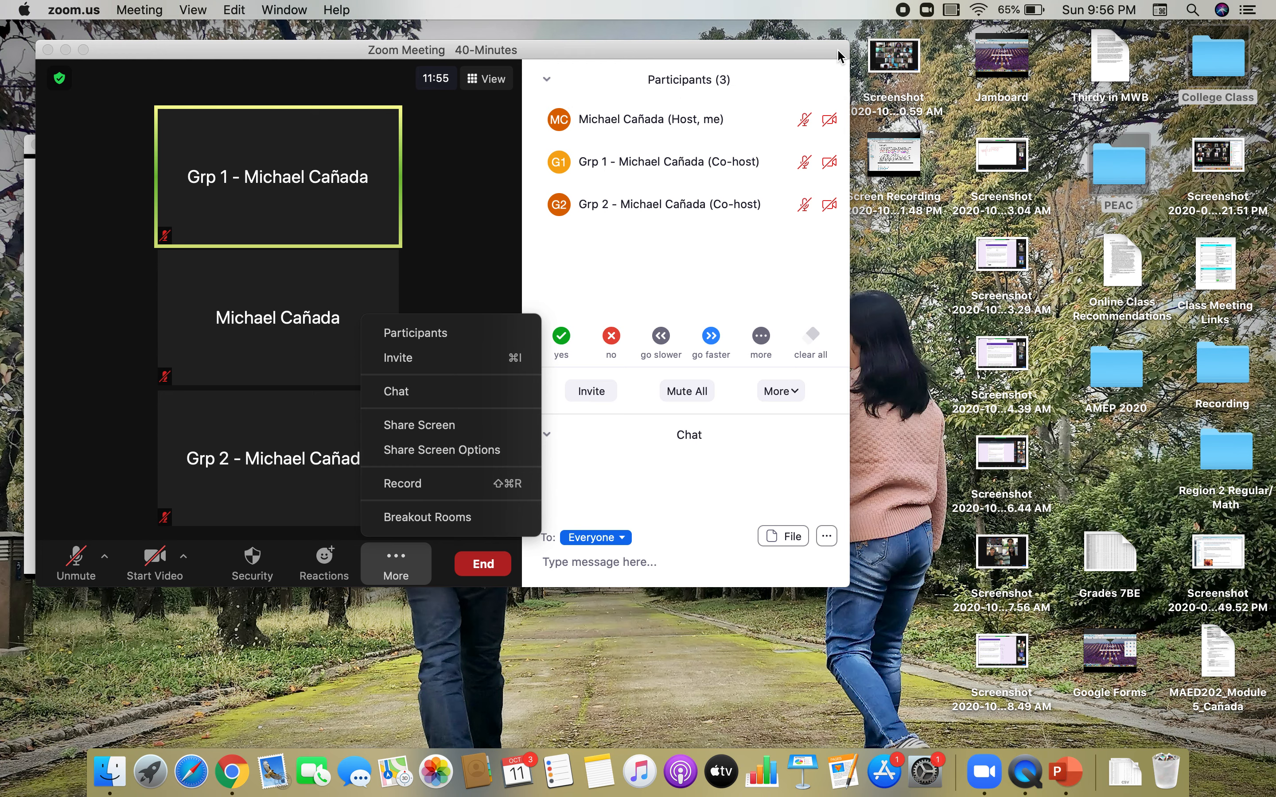
{"action": "left_click_drag", "start_coordinate": [839, 55], "coordinate": [1258, 66]}
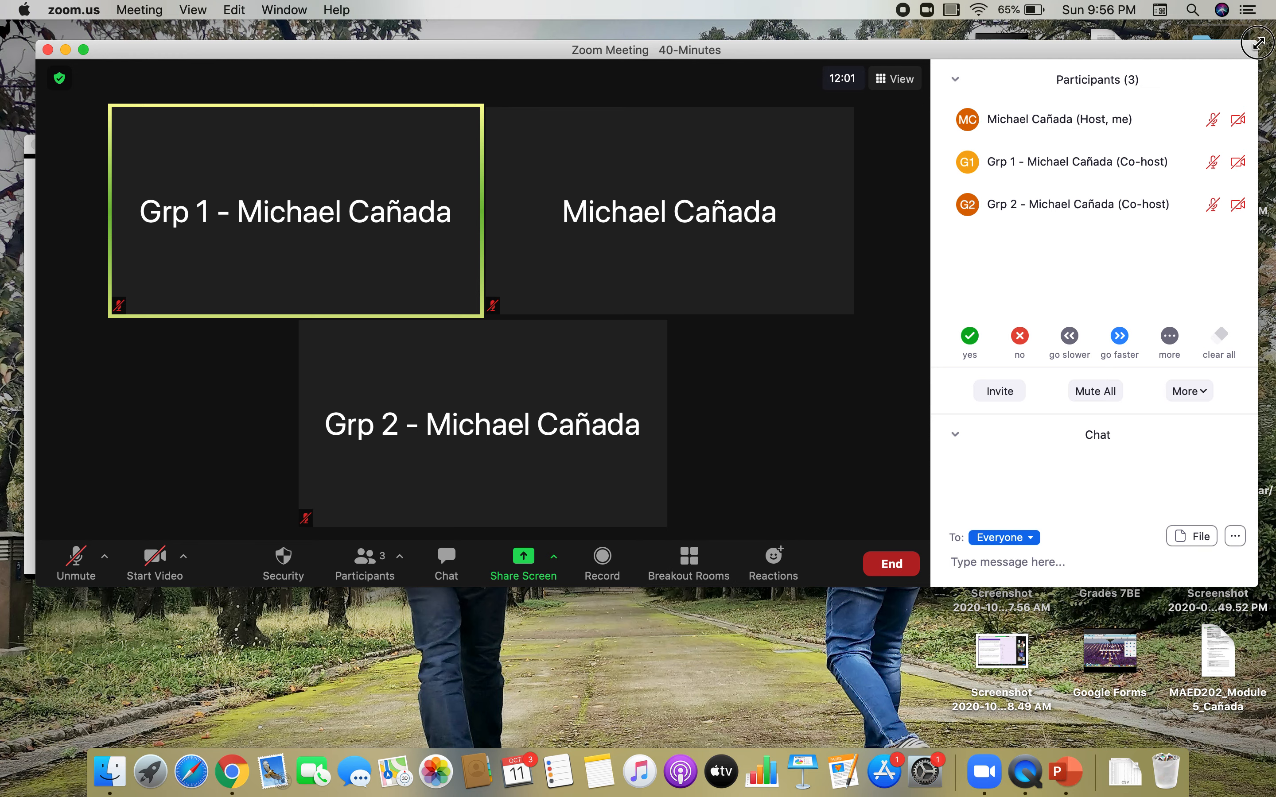
{"action": "left_click_drag", "start_coordinate": [1256, 50], "coordinate": [865, 77]}
{"action": "mouse_move", "coordinate": [816, 119]}
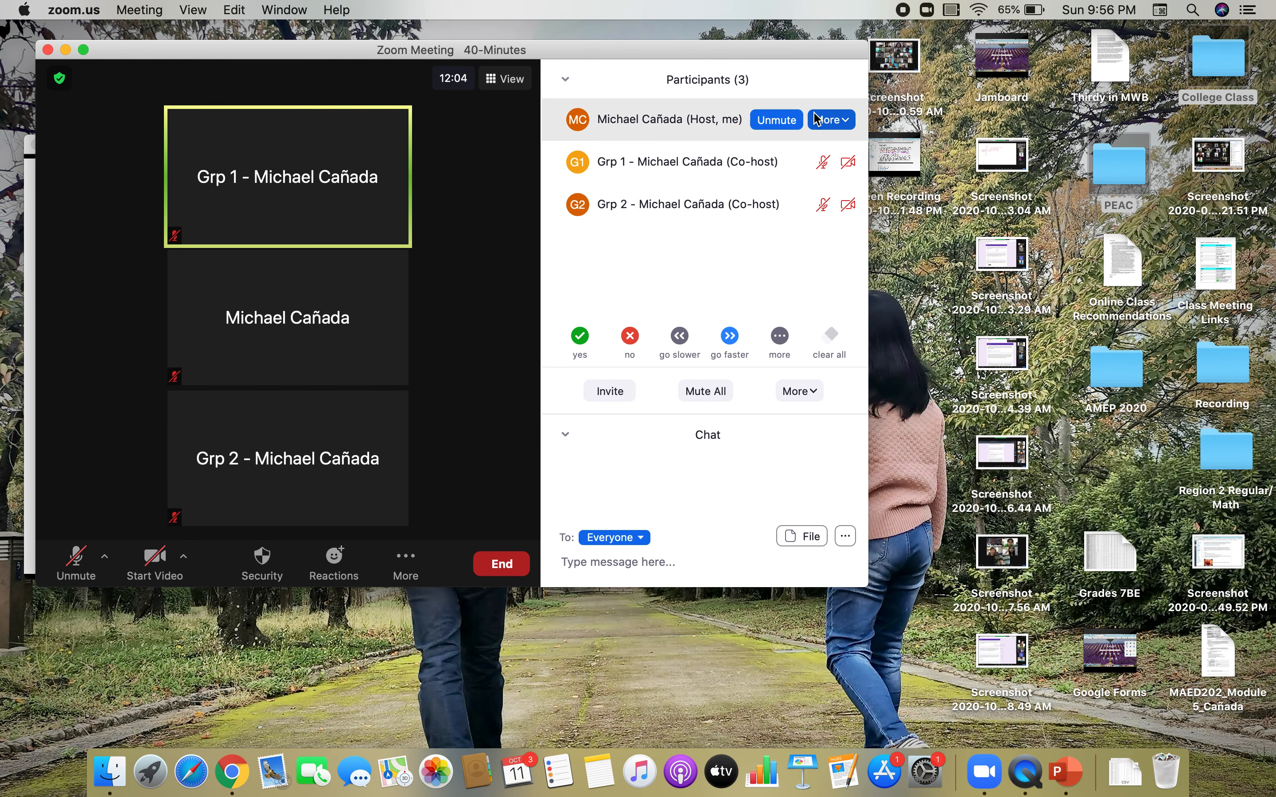
- Open the breakout rooms setup and rearrange the meeting, slide show and setup windows on the desktop
{"action": "left_click", "coordinate": [405, 562]}
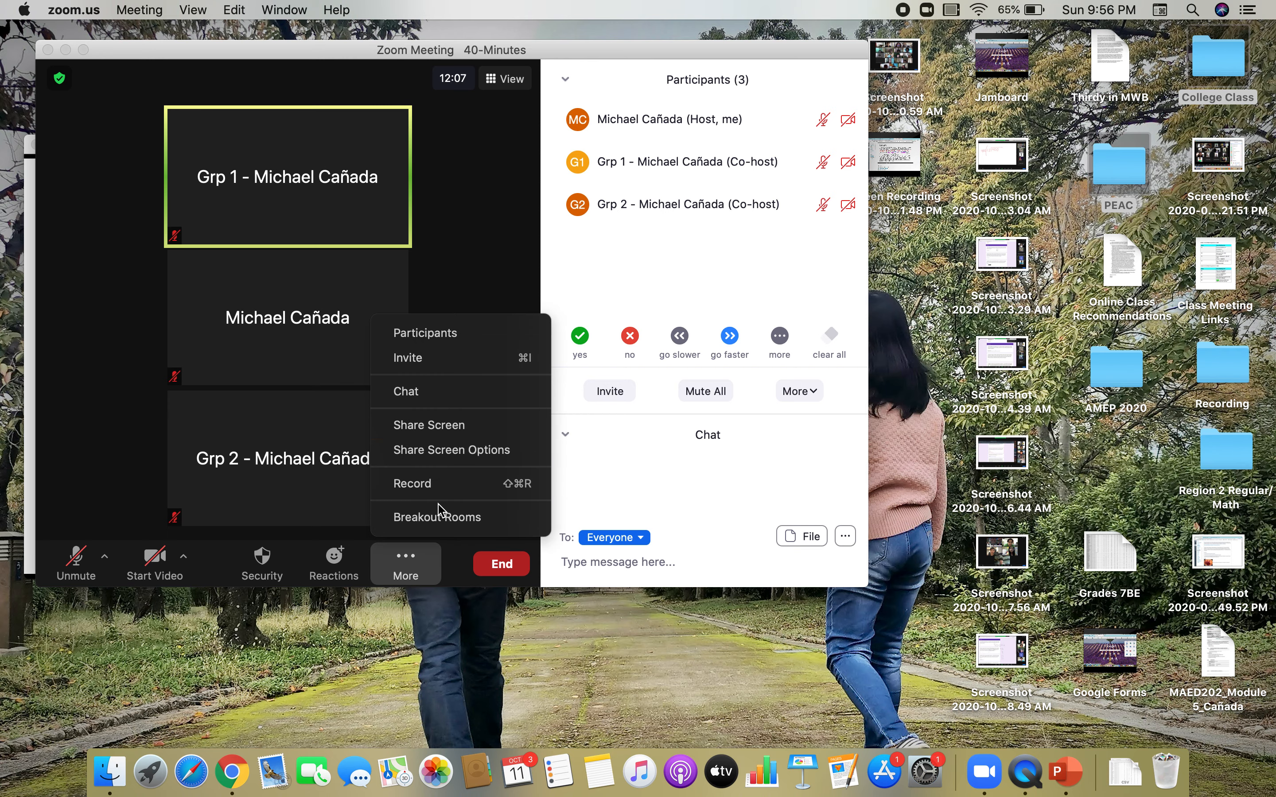
{"action": "left_click", "coordinate": [437, 517]}
{"action": "left_click_drag", "start_coordinate": [695, 60], "coordinate": [1198, 107]}
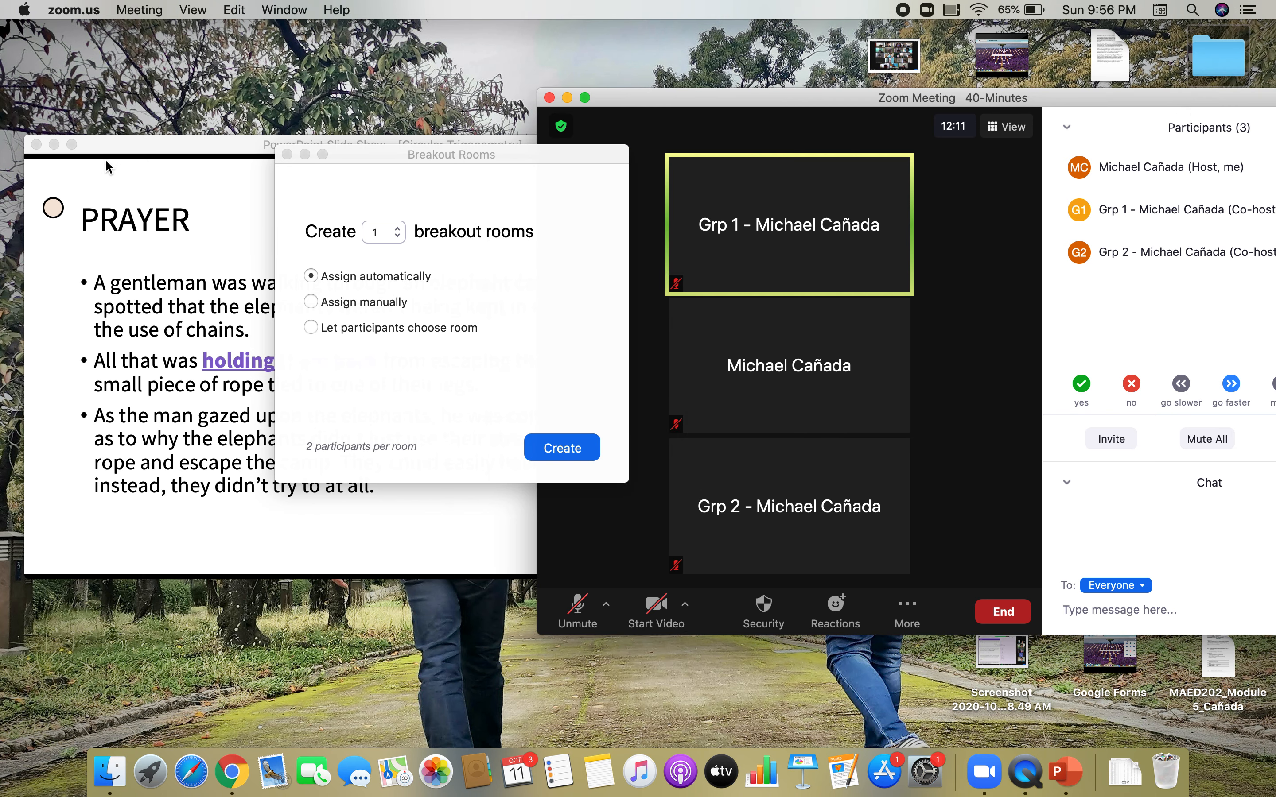
{"action": "left_click_drag", "start_coordinate": [120, 158], "coordinate": [100, 84]}
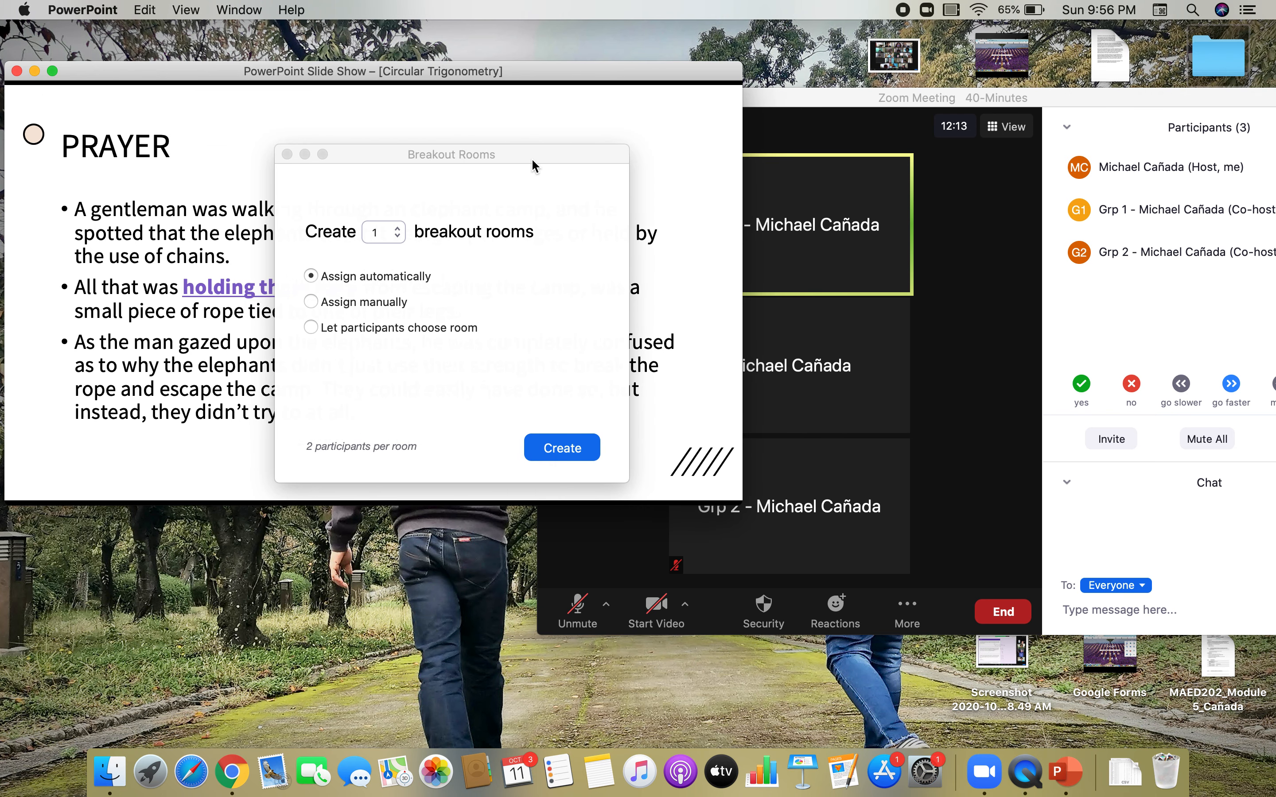
{"action": "left_click_drag", "start_coordinate": [532, 163], "coordinate": [516, 225]}
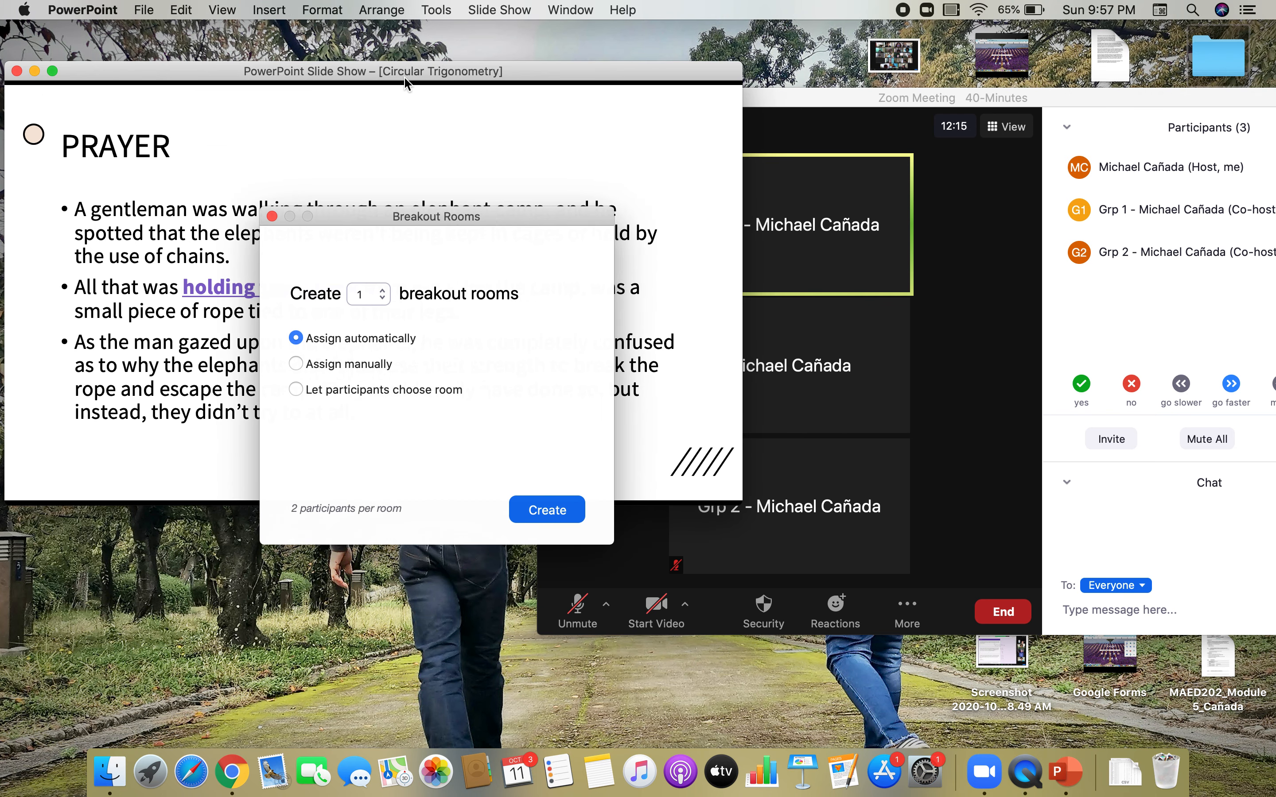
- Create 2 breakout rooms with participants assigned manually
{"action": "left_click", "coordinate": [383, 290]}
{"action": "left_click", "coordinate": [302, 366]}
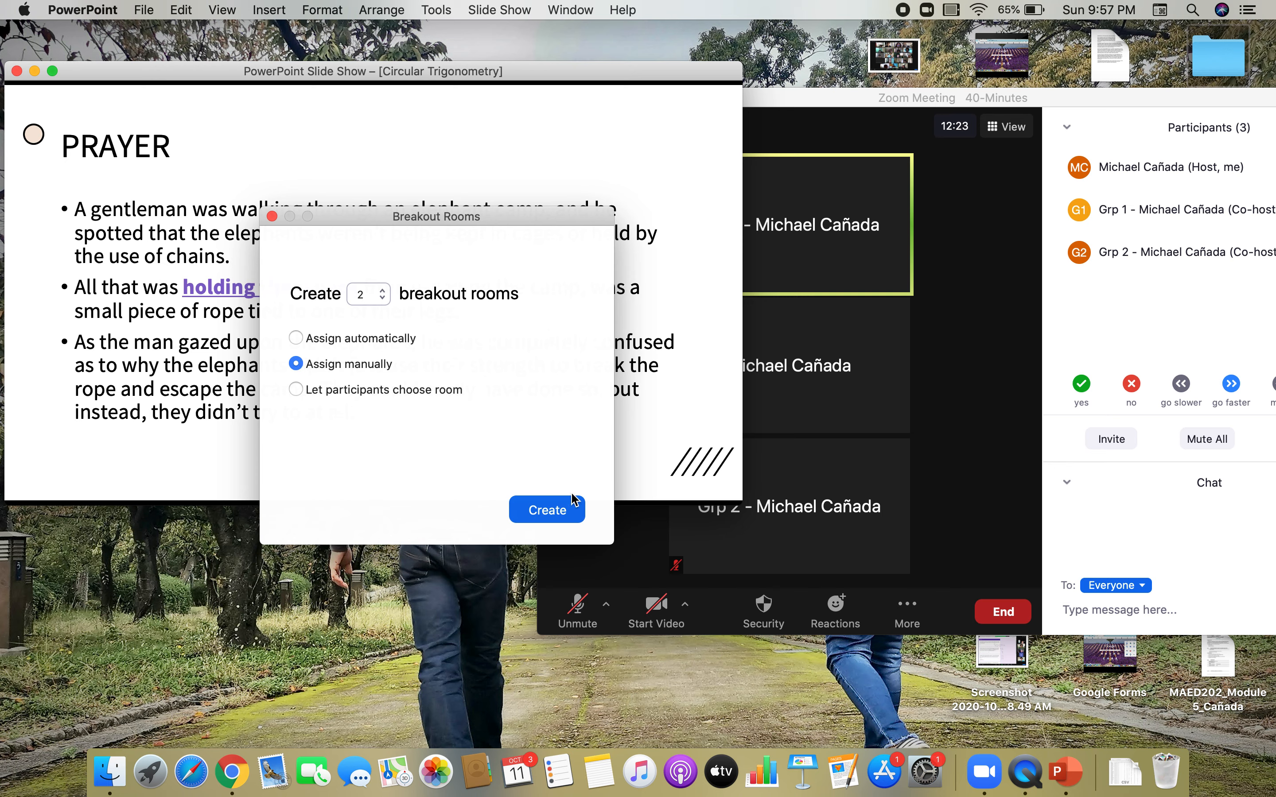
{"action": "left_click", "coordinate": [552, 514]}
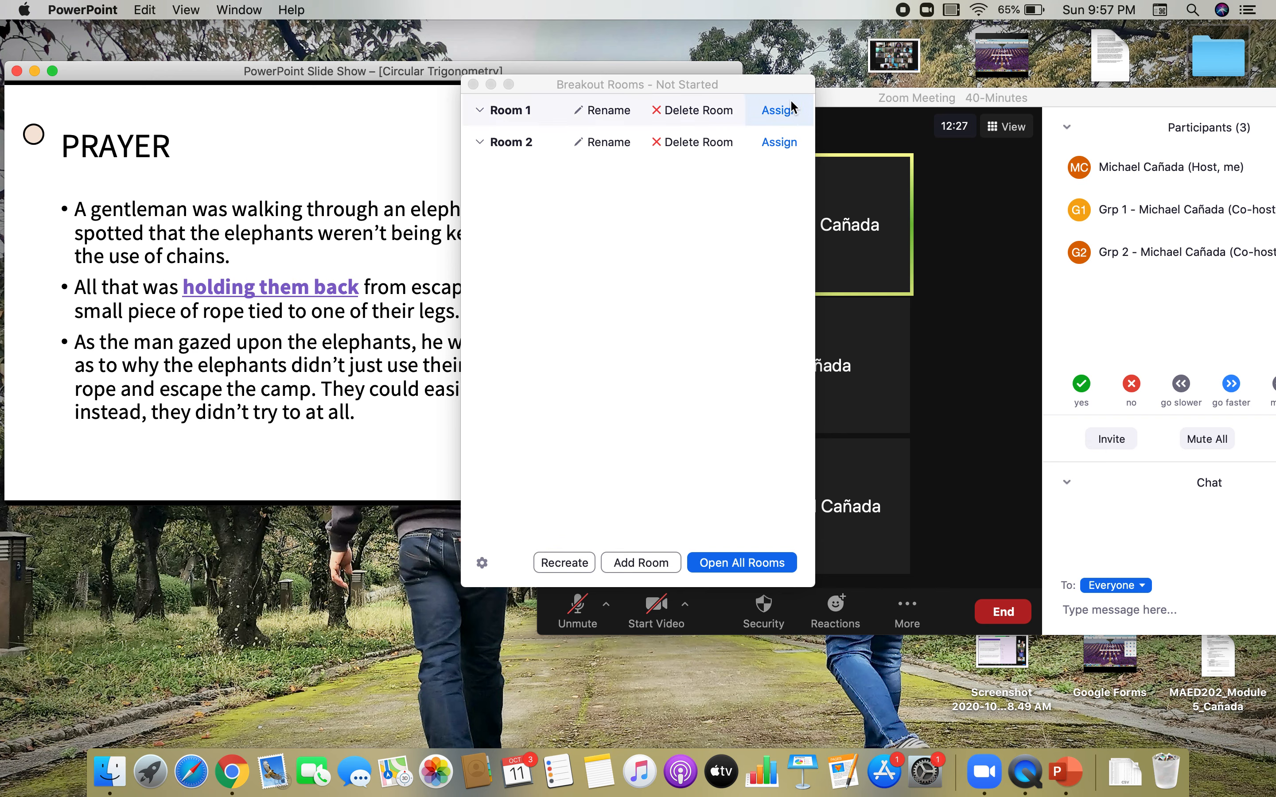
- Assign the Grp 1 participant to Room 1 and the Grp 2 participant to Room 2
{"action": "left_click", "coordinate": [781, 111]}
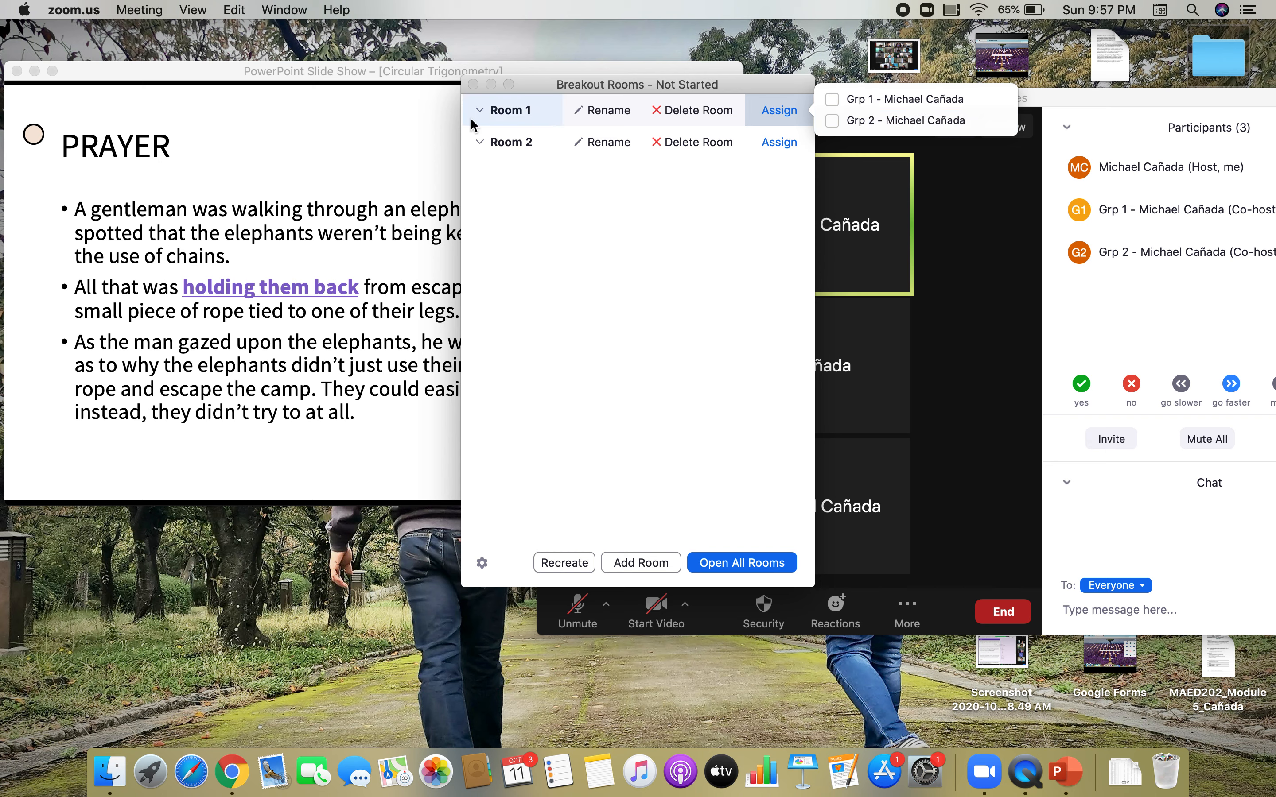
{"action": "left_click", "coordinate": [831, 100]}
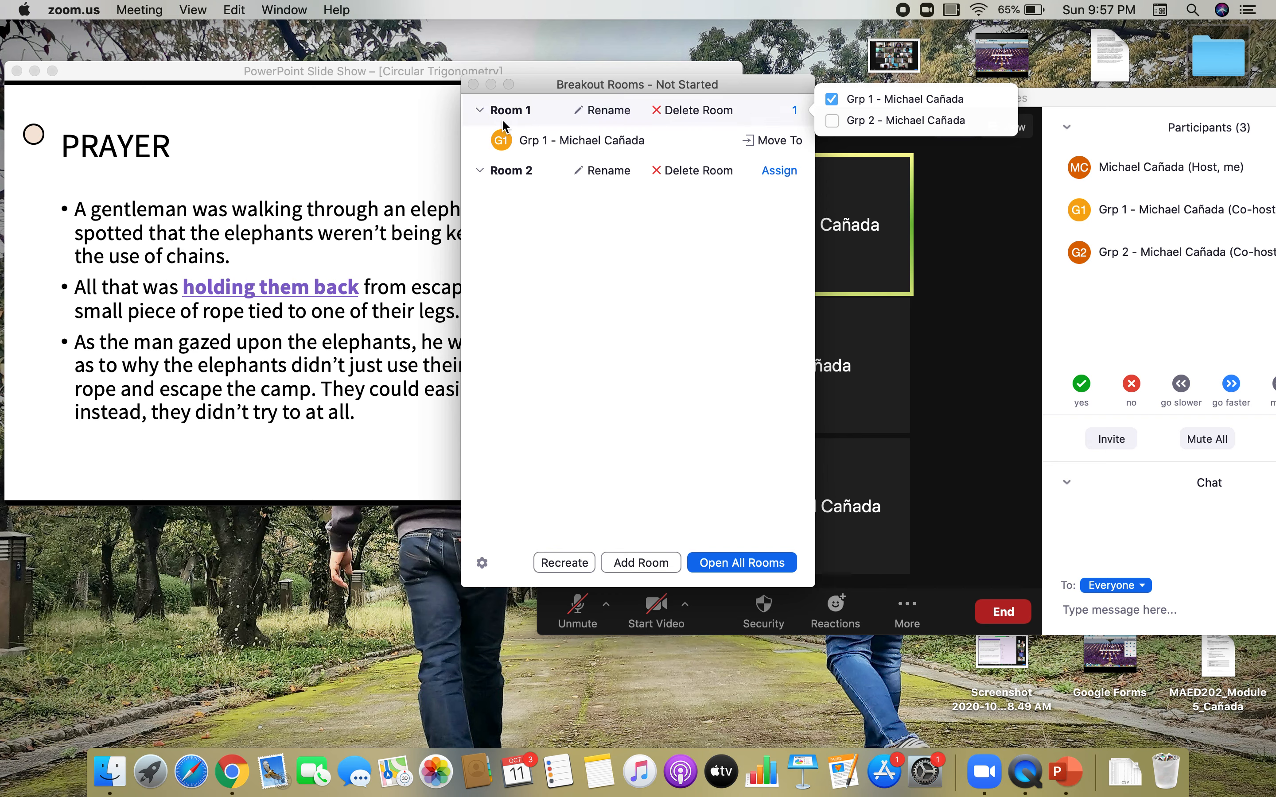
{"action": "left_click", "coordinate": [780, 171]}
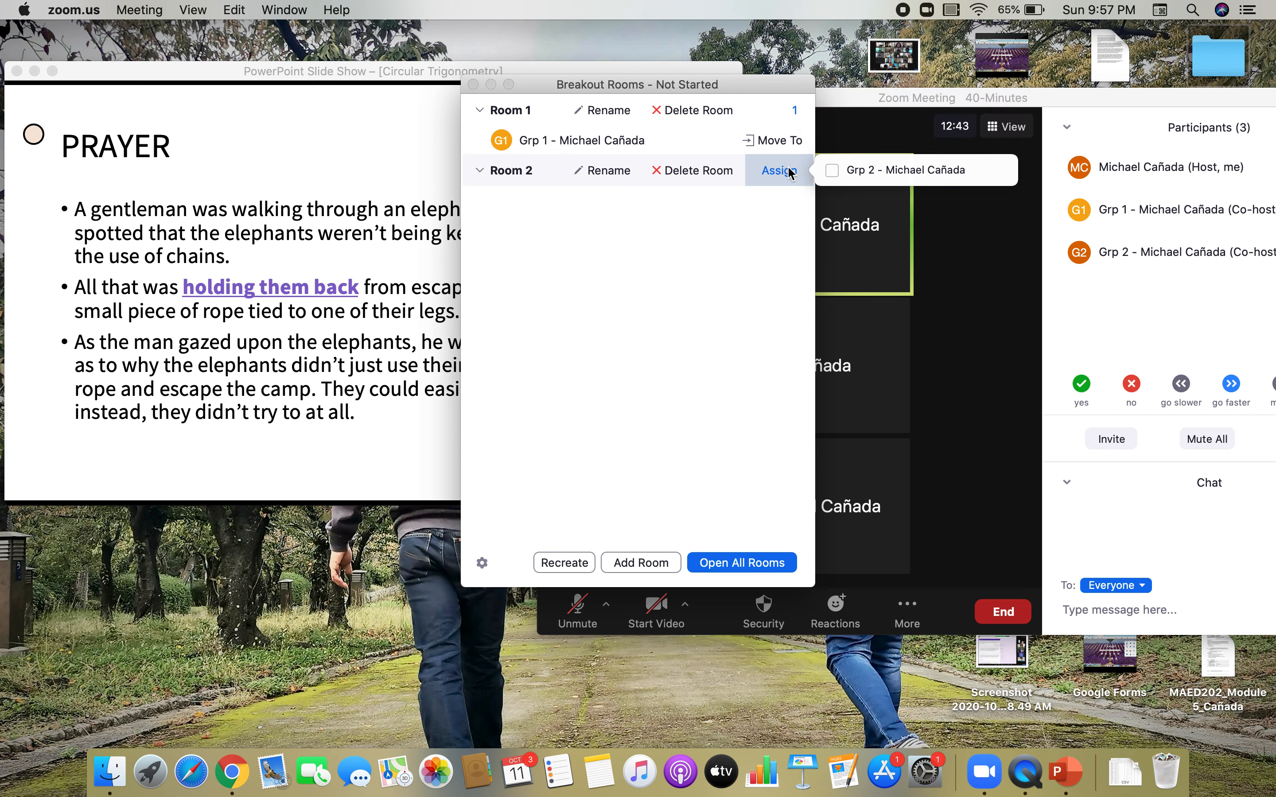
{"action": "left_click", "coordinate": [831, 170]}
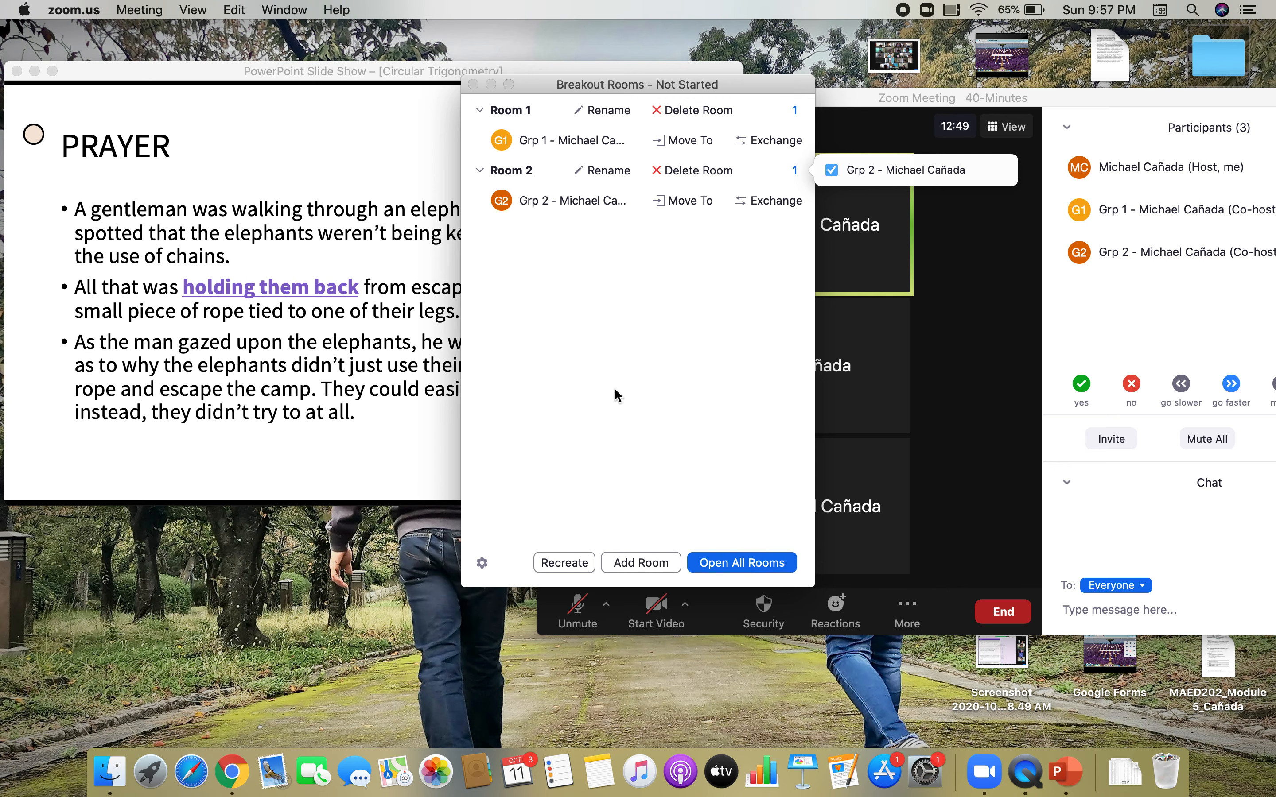
- Move the Breakout Rooms window over the slide show and open all rooms
{"action": "left_click_drag", "start_coordinate": [717, 82], "coordinate": [493, 93]}
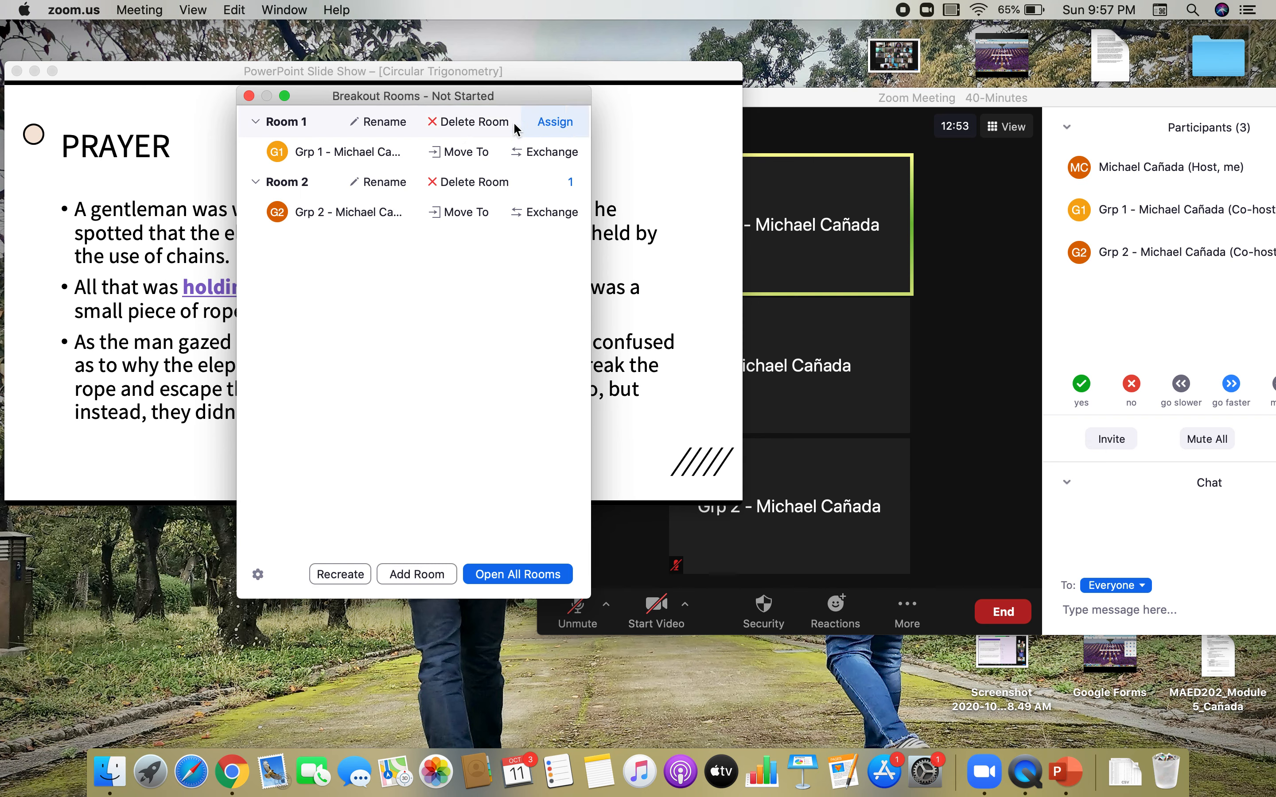
{"action": "left_click_drag", "start_coordinate": [294, 152], "coordinate": [296, 194]}
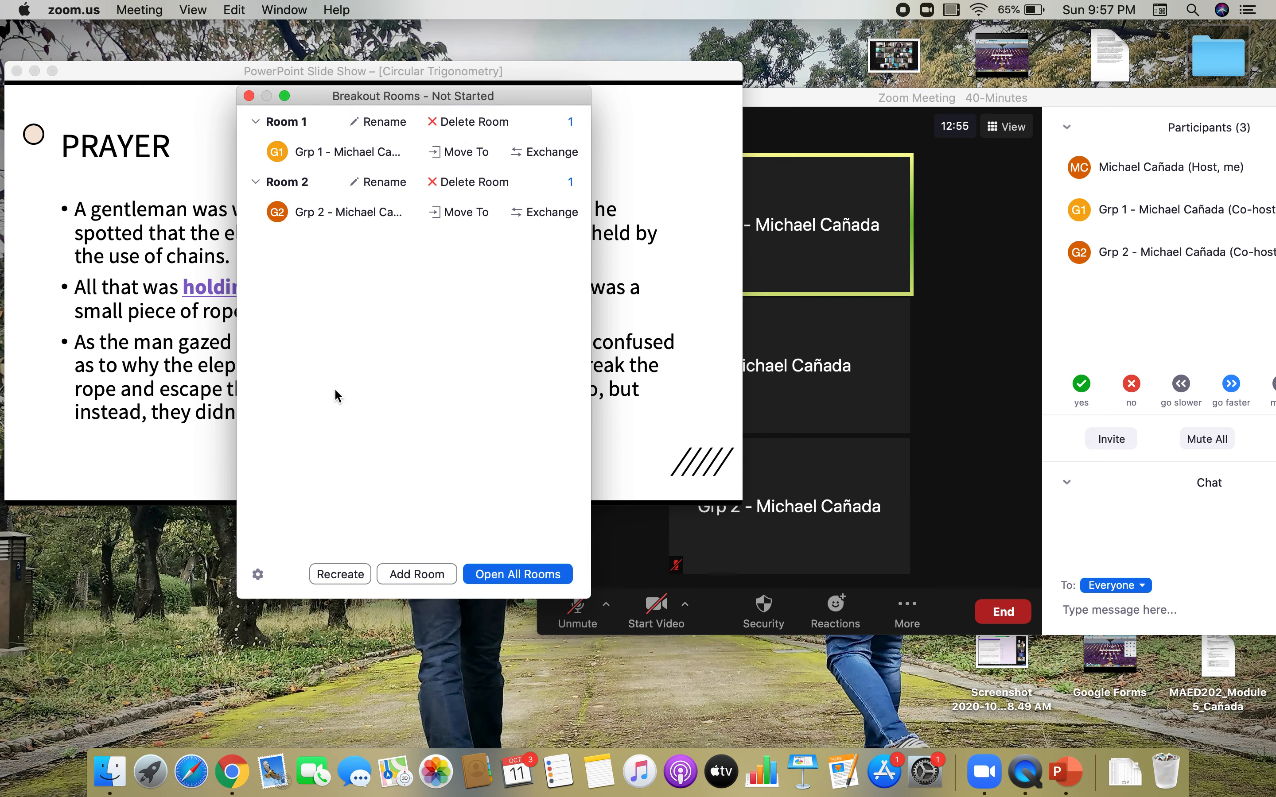
{"action": "left_click", "coordinate": [525, 575]}
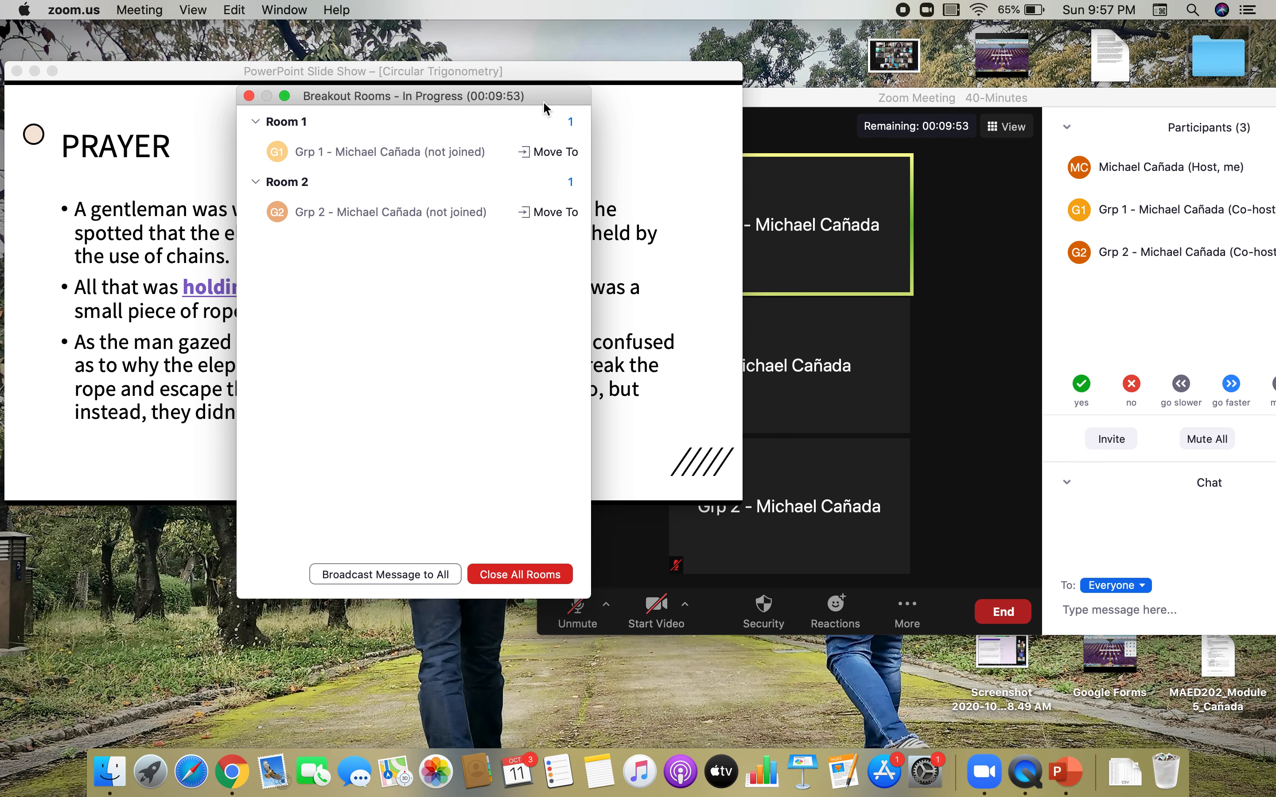
- Place the Breakout Rooms window and the meeting window side by side to monitor participants joining their rooms
{"action": "left_click", "coordinate": [854, 98]}
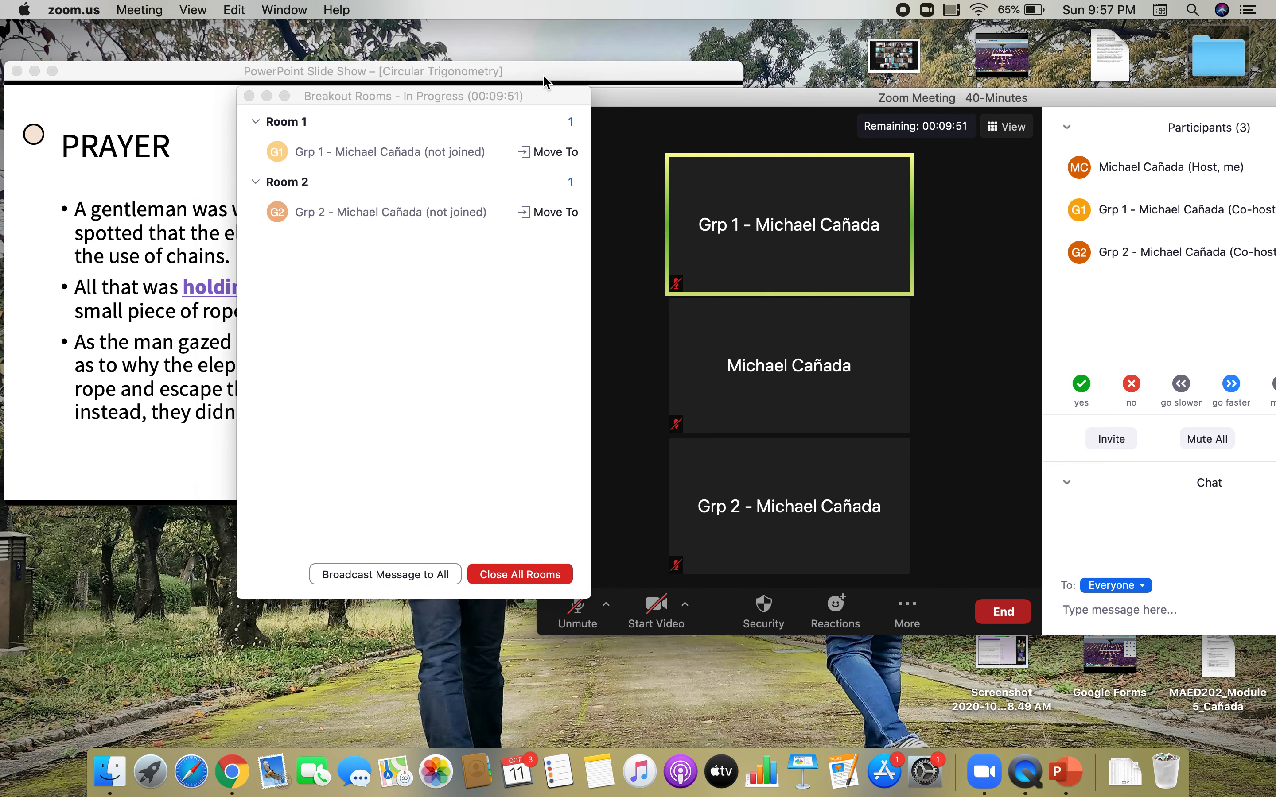
{"action": "left_click_drag", "start_coordinate": [479, 100], "coordinate": [290, 102]}
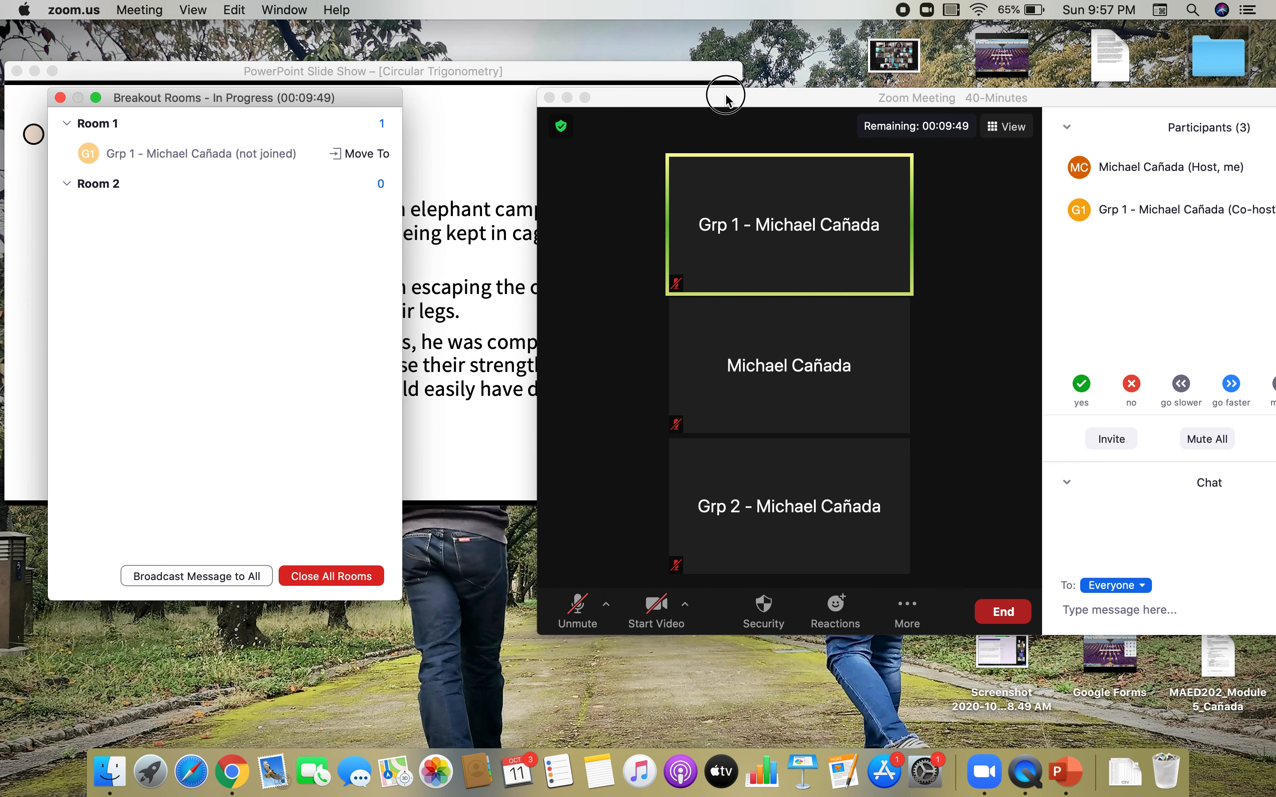
{"action": "left_click_drag", "start_coordinate": [723, 100], "coordinate": [635, 72]}
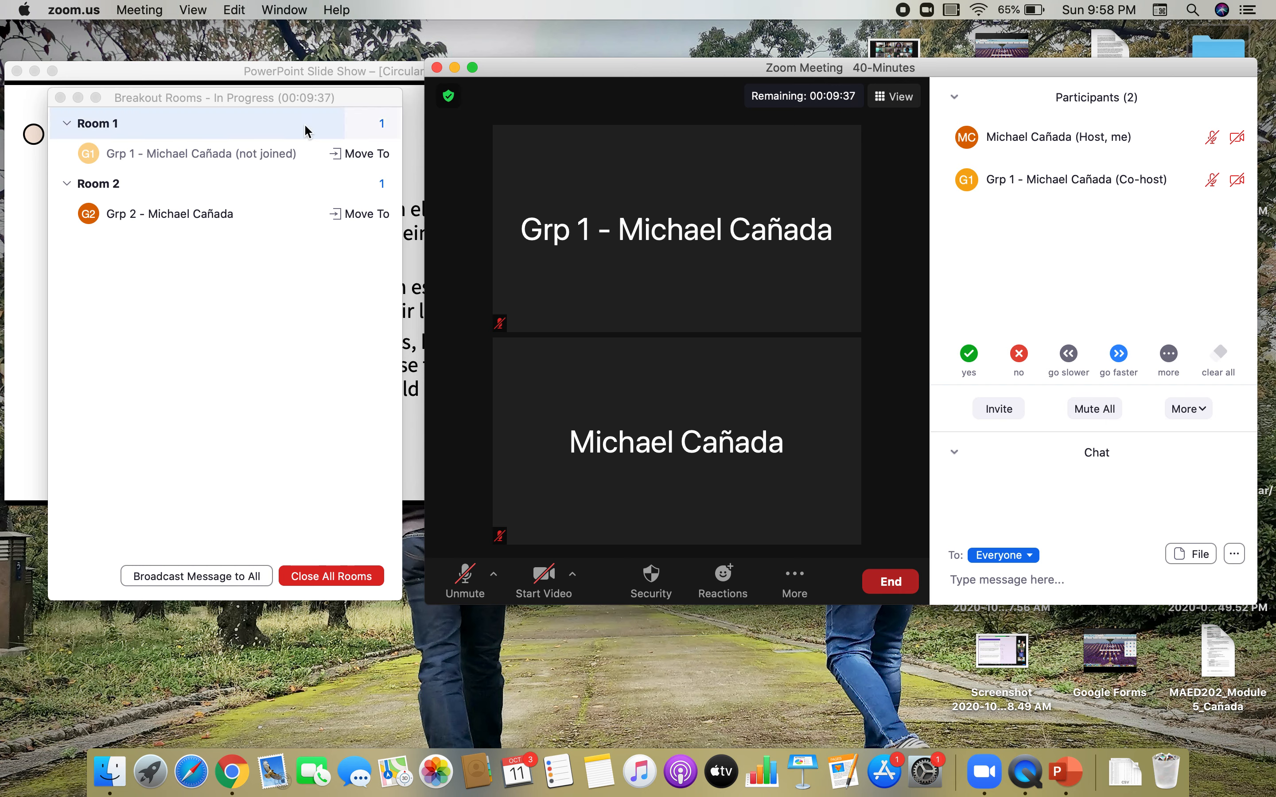
{"action": "mouse_move", "coordinate": [367, 139]}
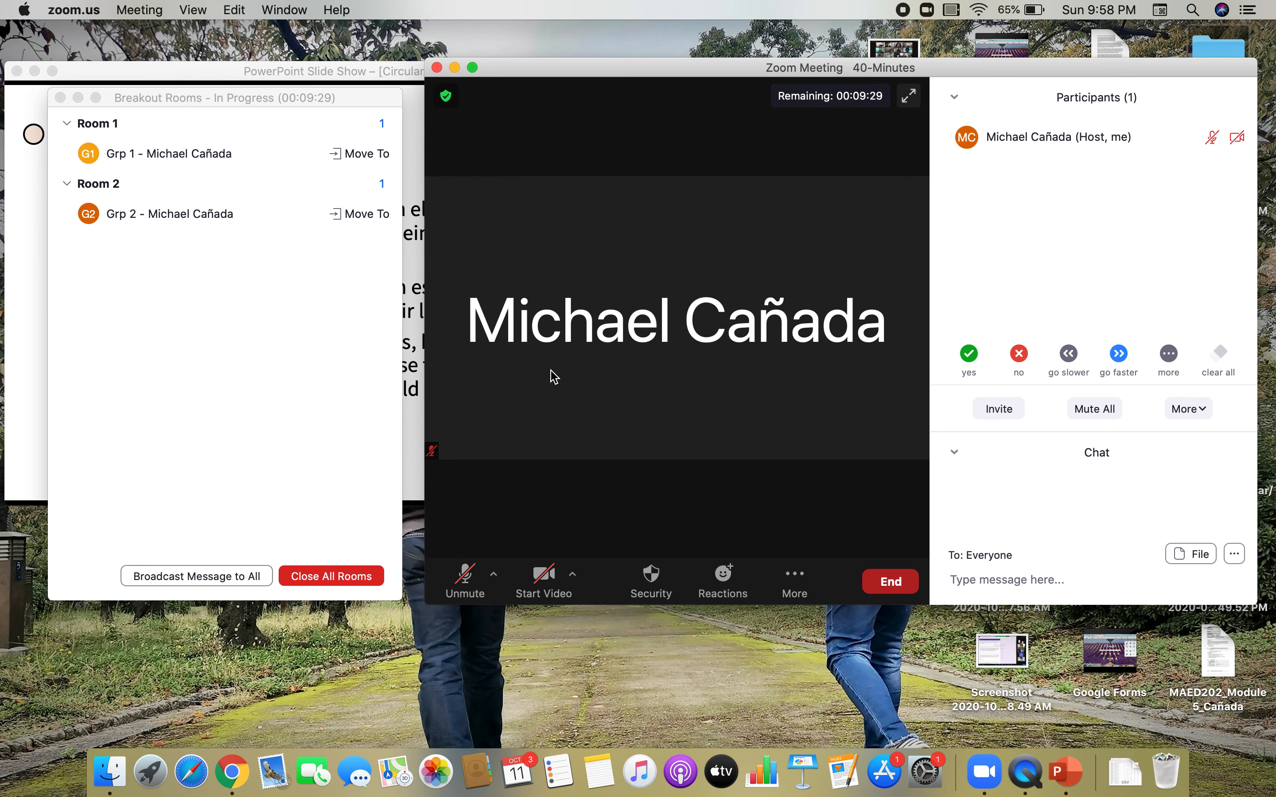
- Bring the Breakout Rooms window forward from the meeting controls and rearrange it beside the meeting window, over the slide show
{"action": "mouse_move", "coordinate": [655, 83]}
{"action": "left_mouse_down"}
{"action": "mouse_move", "coordinate": [660, 108]}
{"action": "mouse_move", "coordinate": [683, 105]}
{"action": "mouse_move", "coordinate": [674, 94]}
{"action": "left_mouse_up"}
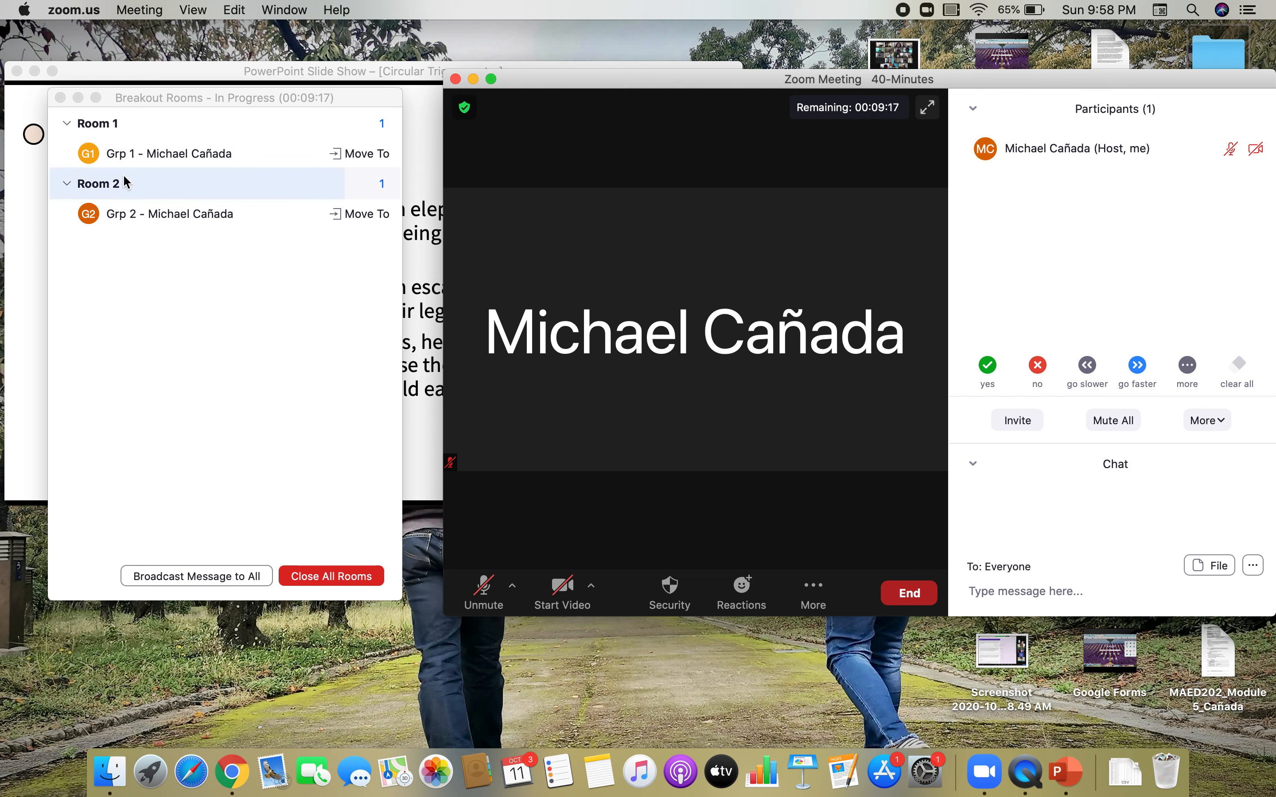
{"action": "left_click", "coordinate": [813, 596]}
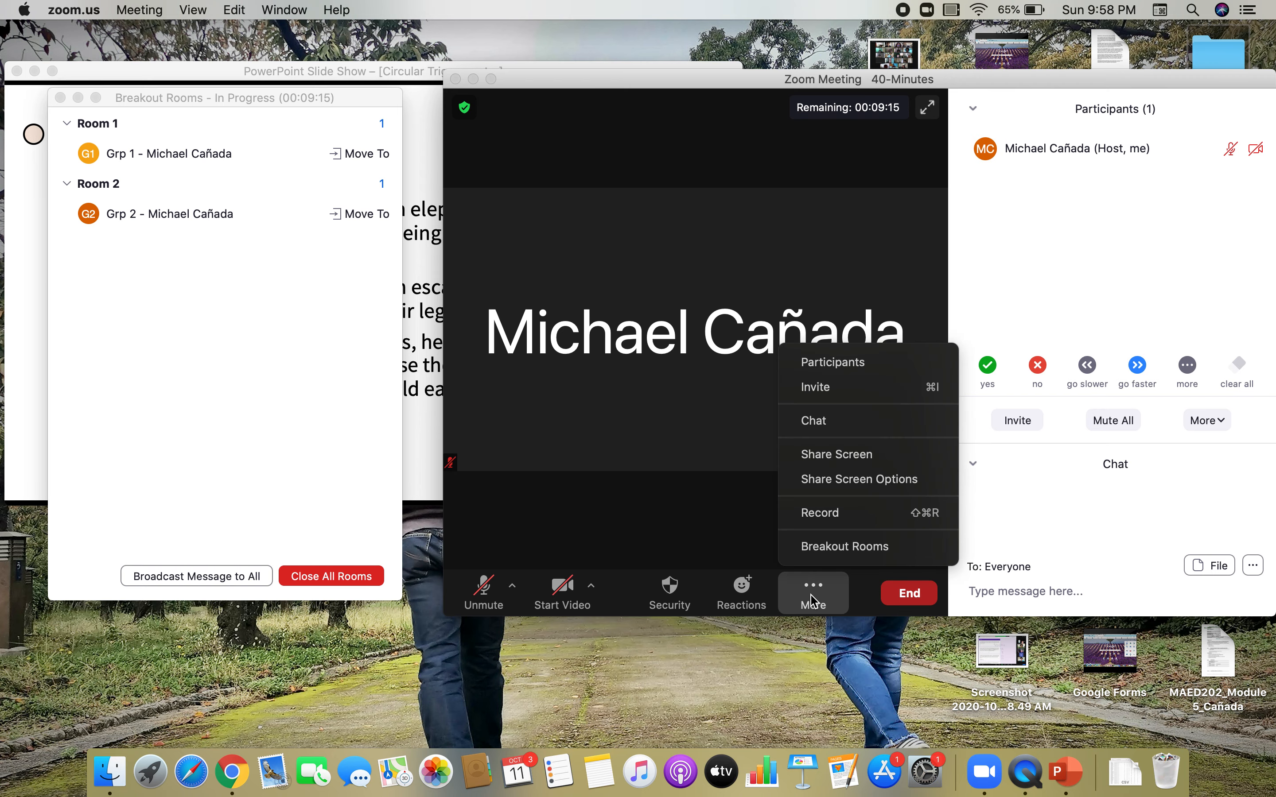
{"action": "left_click", "coordinate": [816, 554]}
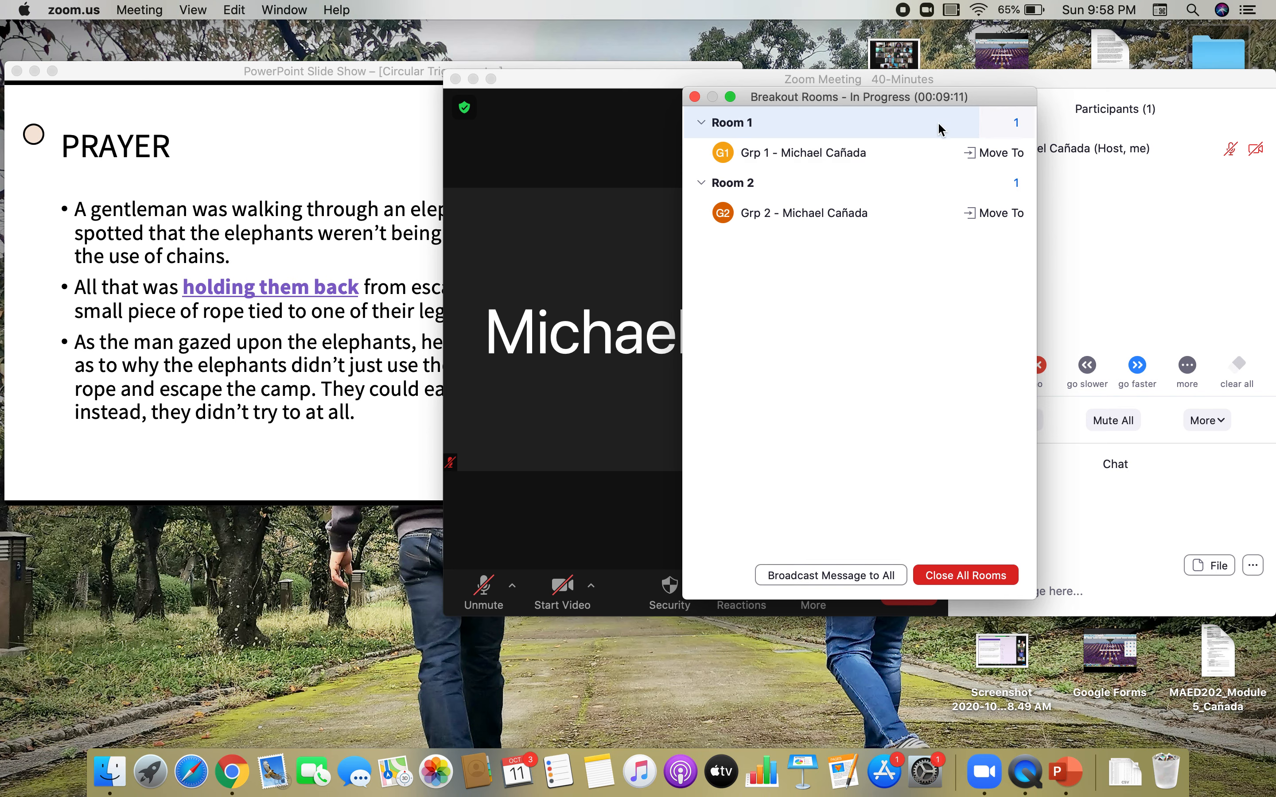
{"action": "left_click_drag", "start_coordinate": [965, 103], "coordinate": [588, 136]}
{"action": "mouse_move", "coordinate": [1042, 80]}
{"action": "left_mouse_down"}
{"action": "mouse_move", "coordinate": [1042, 102]}
{"action": "mouse_move", "coordinate": [1039, 64]}
{"action": "left_mouse_up"}
{"action": "left_click_drag", "start_coordinate": [596, 129], "coordinate": [422, 134]}
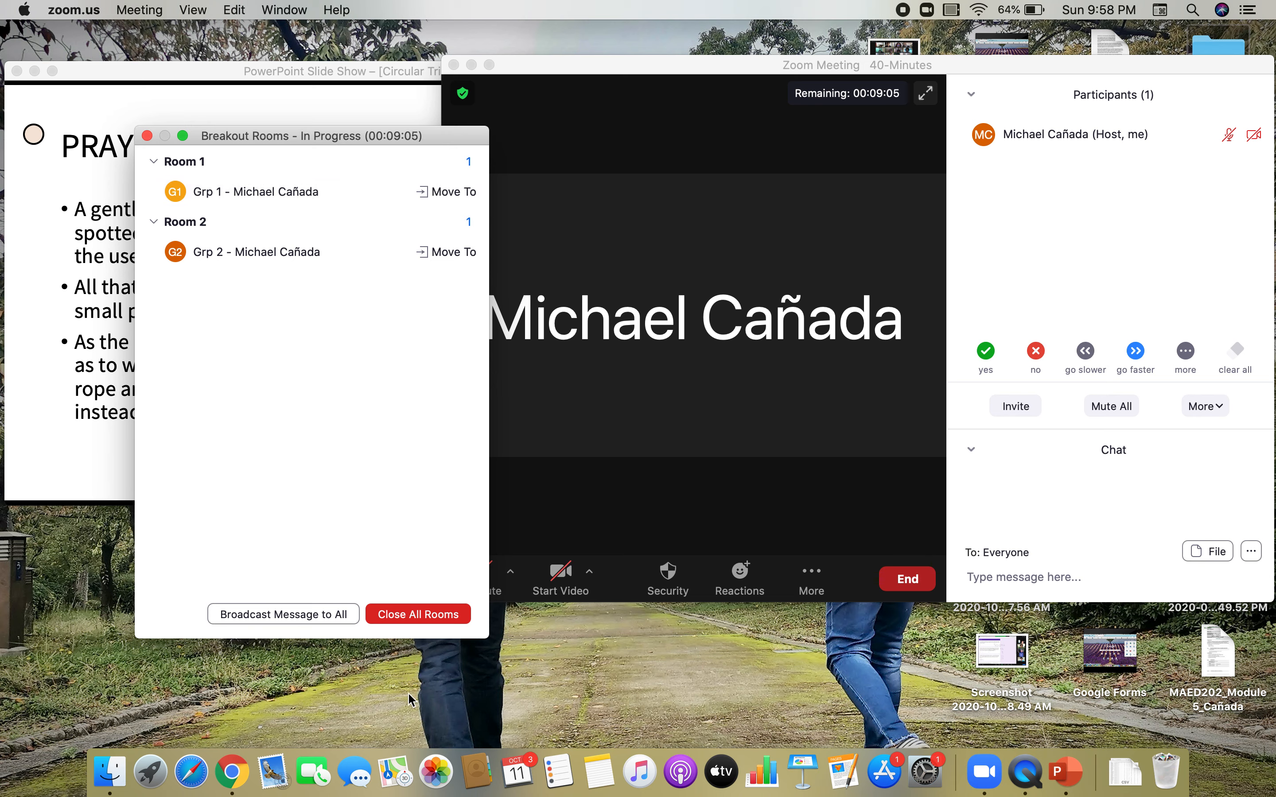
{"action": "left_click", "coordinate": [282, 192]}
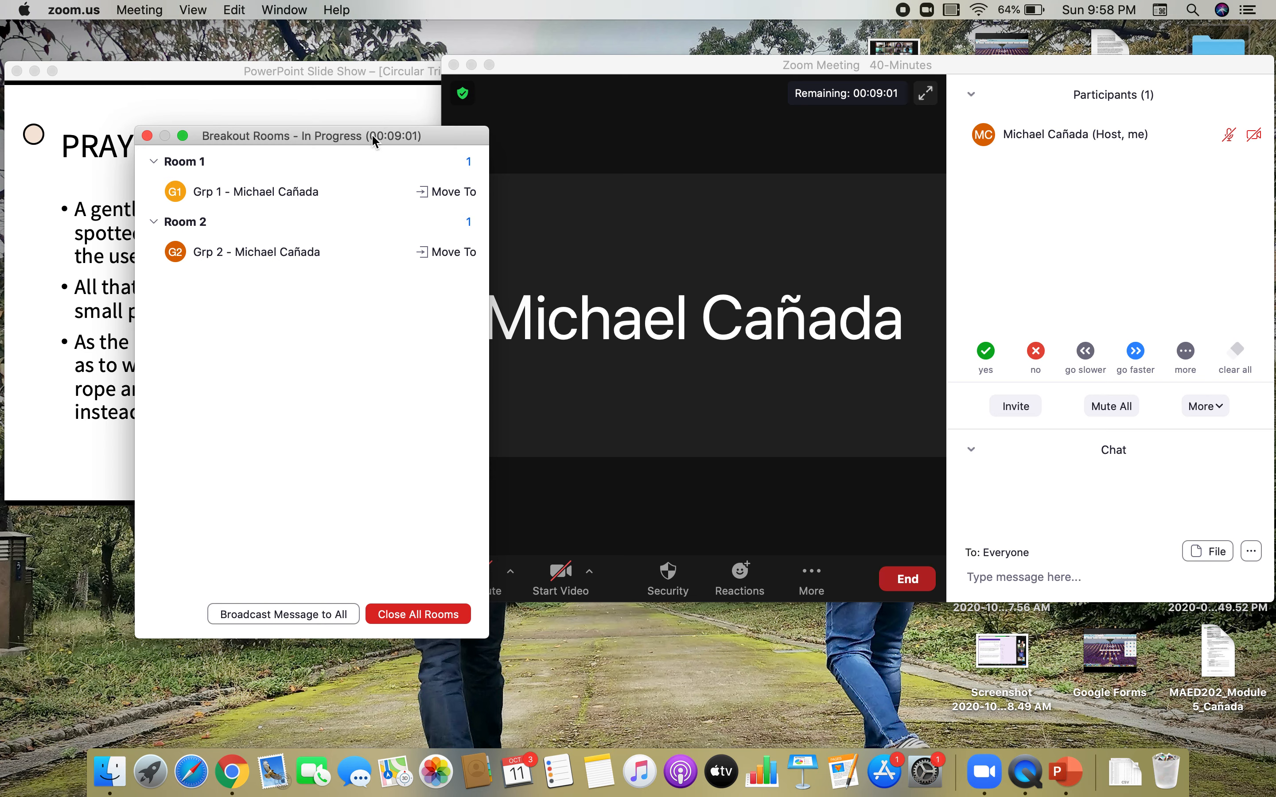
{"action": "left_click_drag", "start_coordinate": [374, 138], "coordinate": [275, 113]}
- Widen the meeting window until its controls include Breakout Rooms directly, and bring the Breakout Rooms window to the front
{"action": "left_click", "coordinate": [799, 575]}
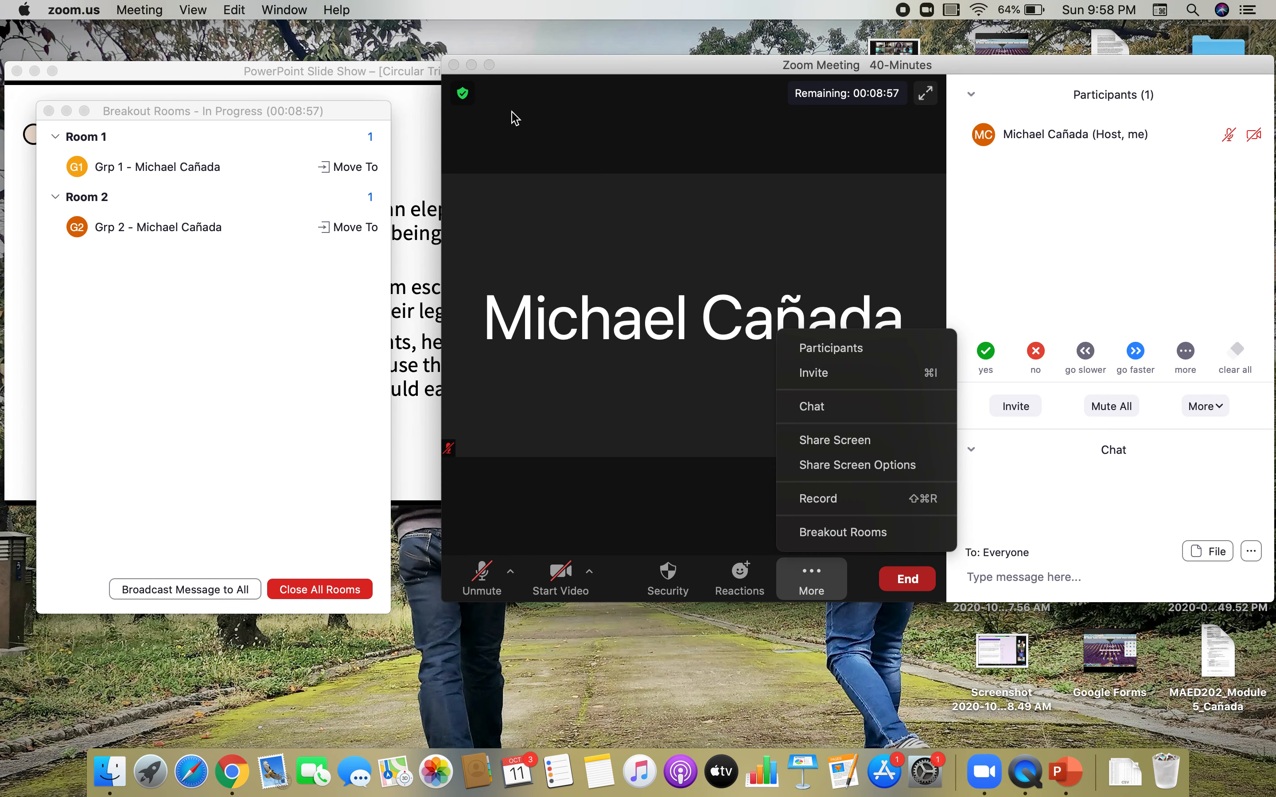
{"action": "left_click_drag", "start_coordinate": [325, 57], "coordinate": [86, 62]}
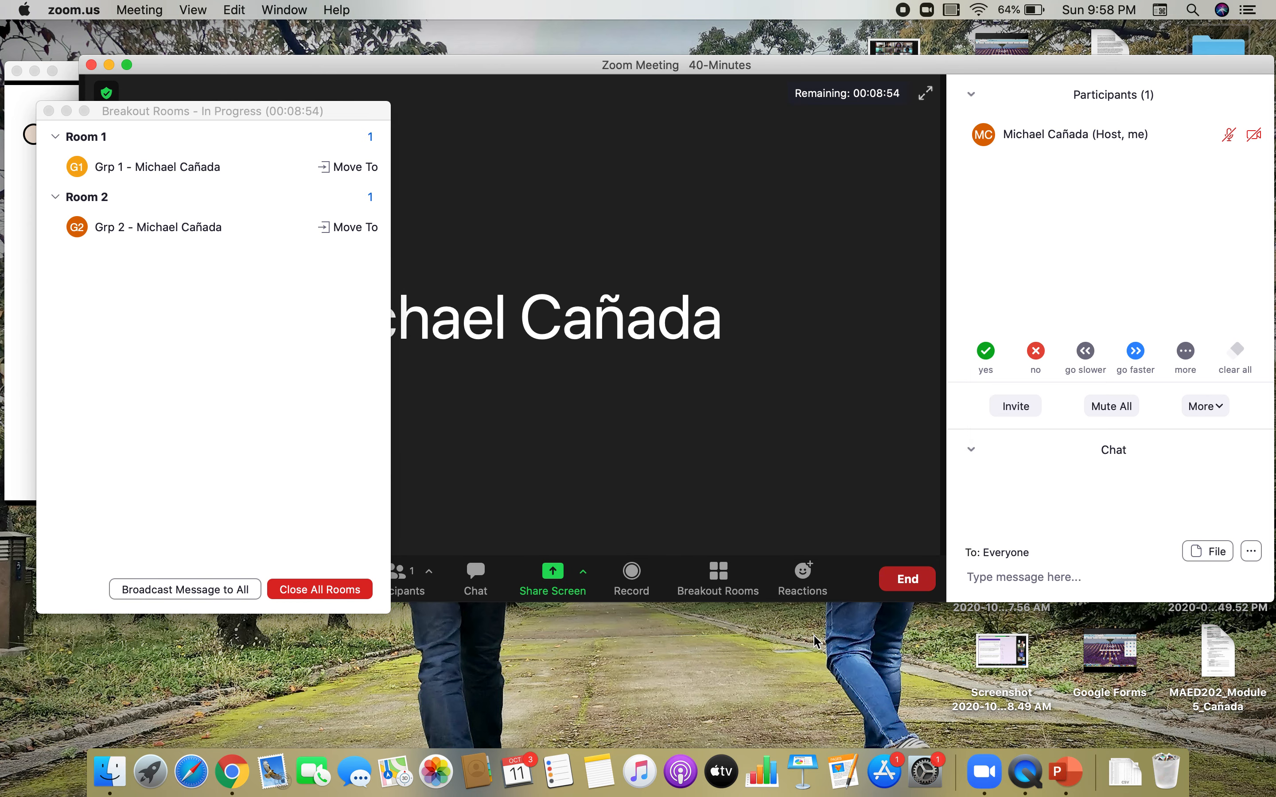
{"action": "left_click", "coordinate": [725, 589]}
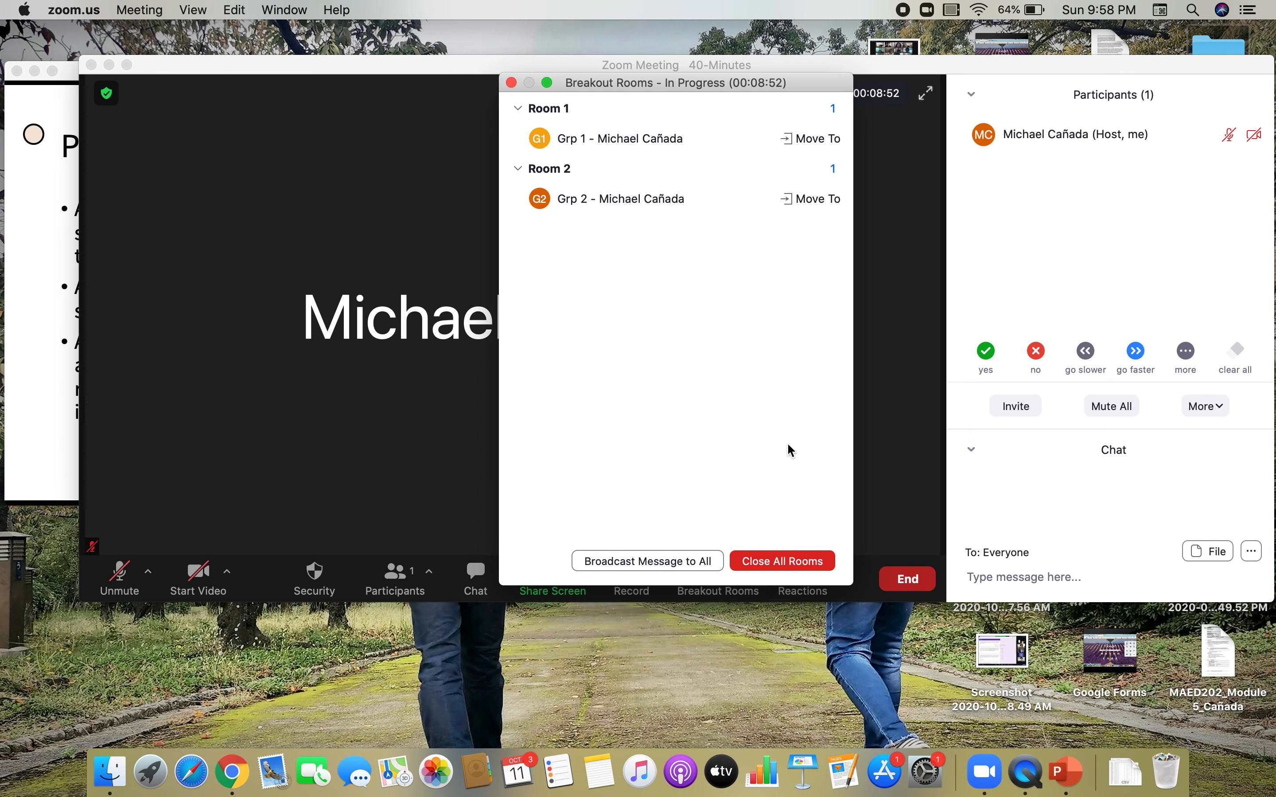
- Join Room 1 as the host and confirm entering the breakout room
{"action": "mouse_move", "coordinate": [829, 115]}
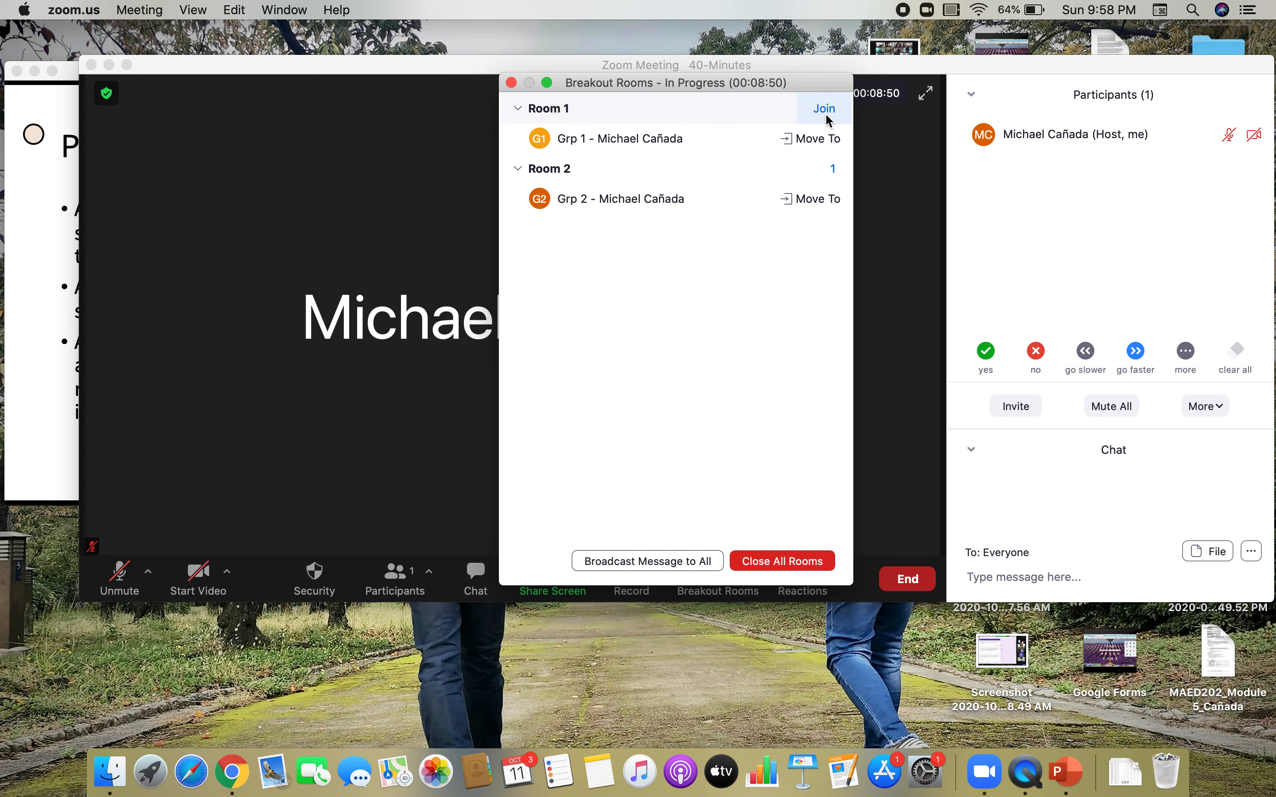
{"action": "left_click", "coordinate": [824, 109]}
{"action": "left_click", "coordinate": [983, 133]}
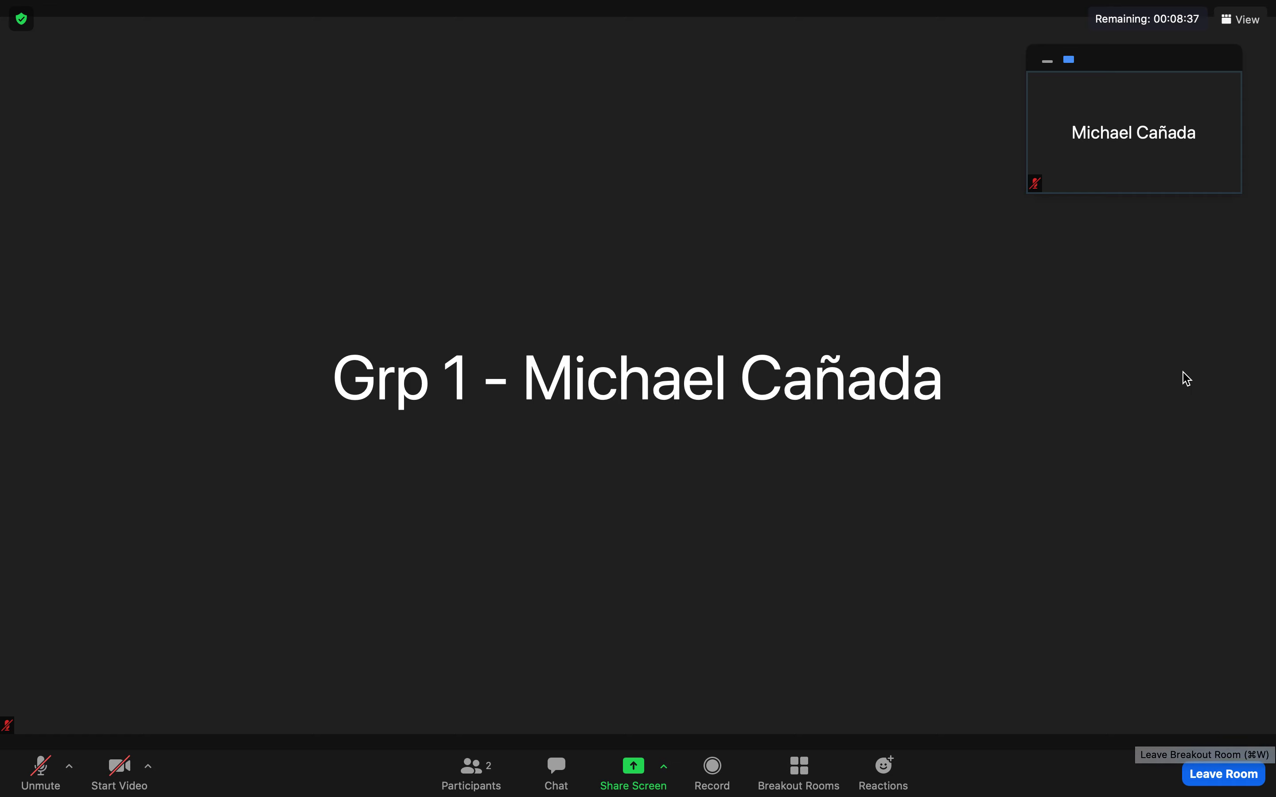
- Leave the breakout room to return to the main meeting, and show the Breakout Rooms window again
{"action": "left_click", "coordinate": [1224, 774]}
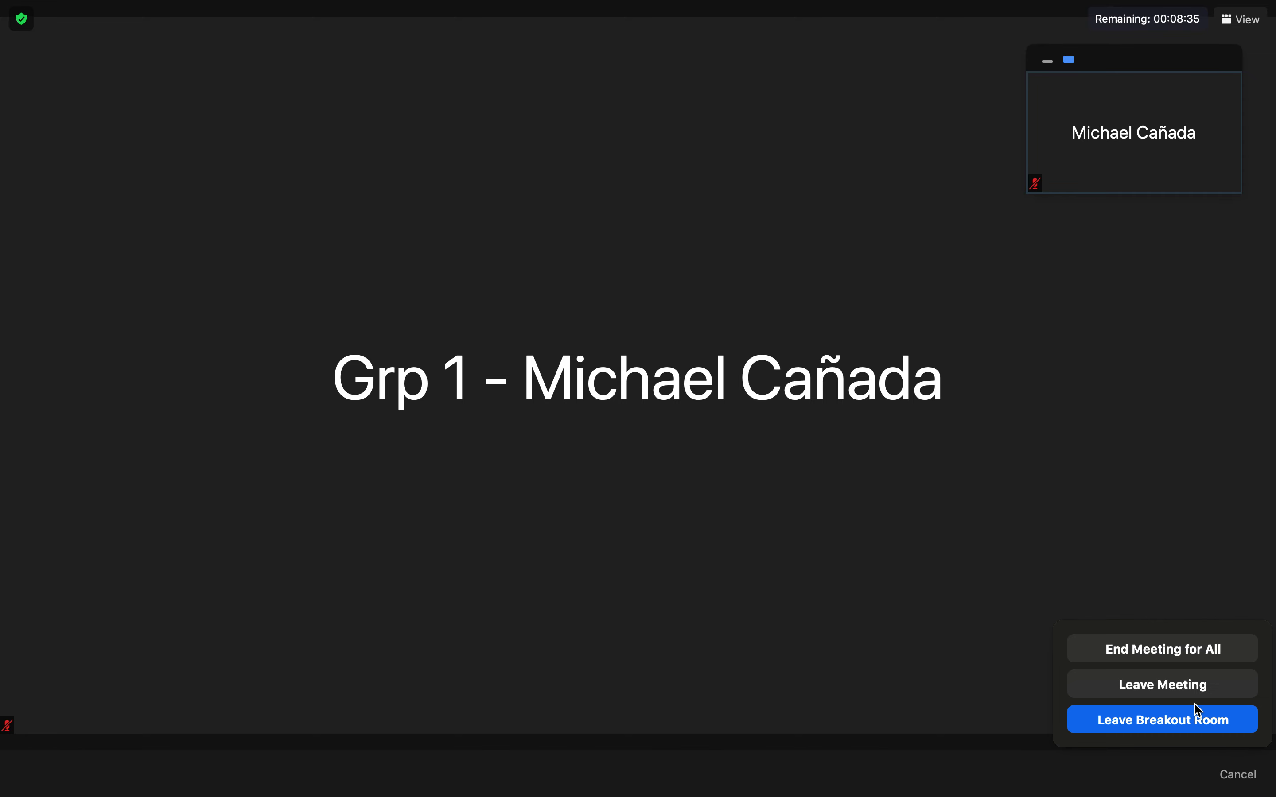
{"action": "left_click", "coordinate": [1197, 731]}
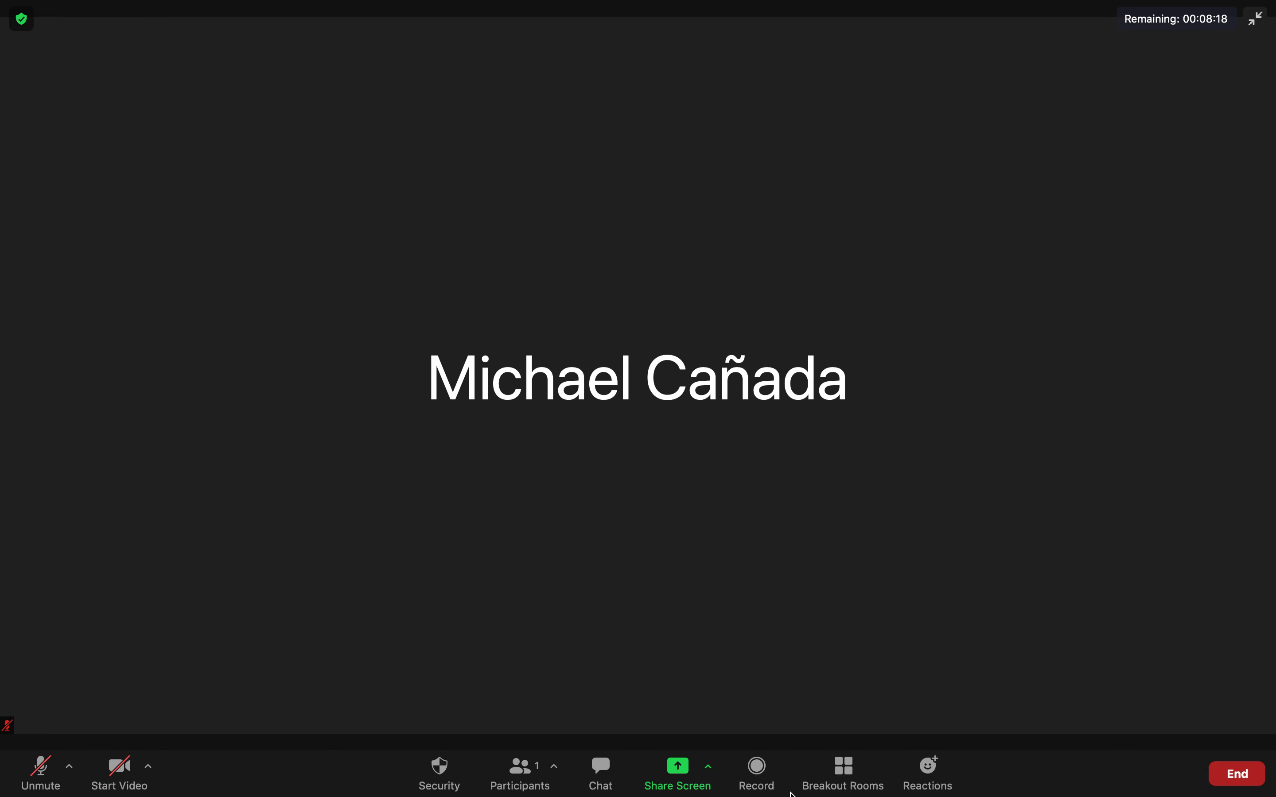
{"action": "left_click", "coordinate": [852, 786]}
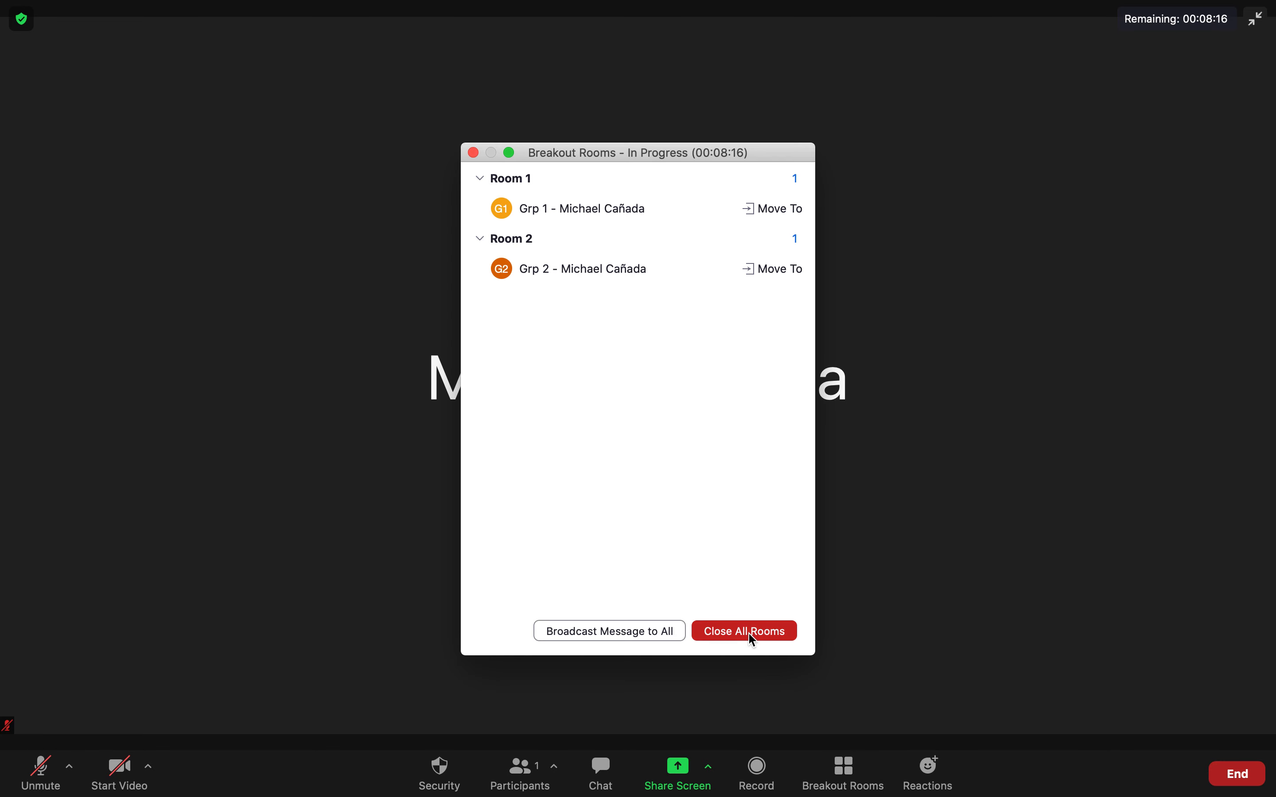